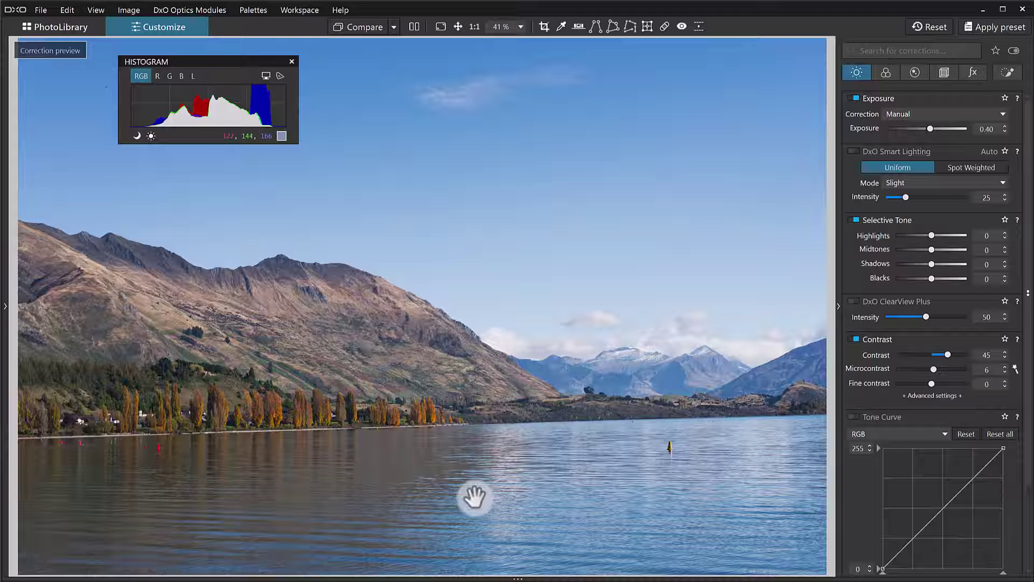
- Browse to the lake photo, briefly toggle crop, then enter crop mode from the Geometry palette
key("Right")
key("Right")
left_click(544, 27)
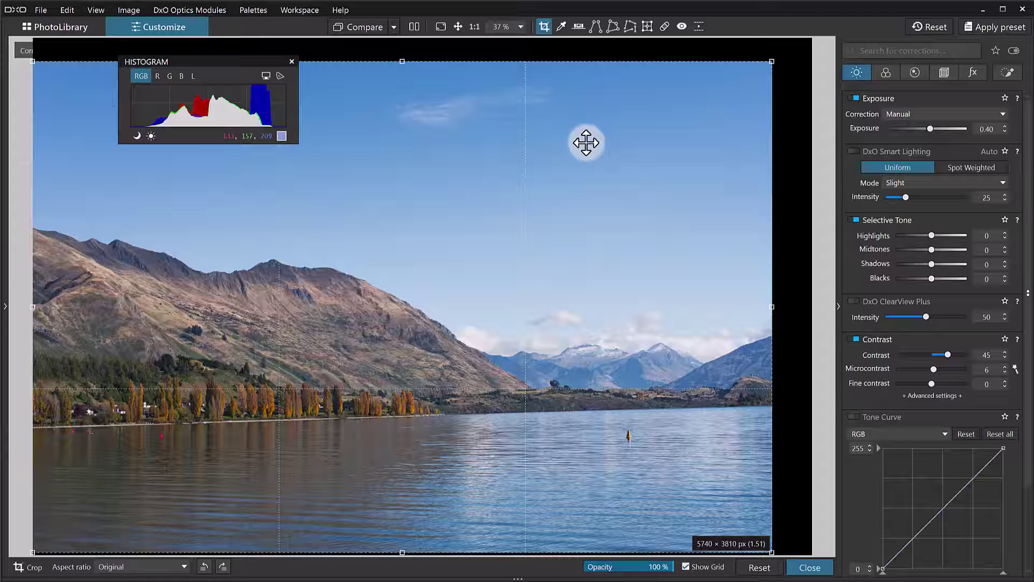
left_click(544, 27)
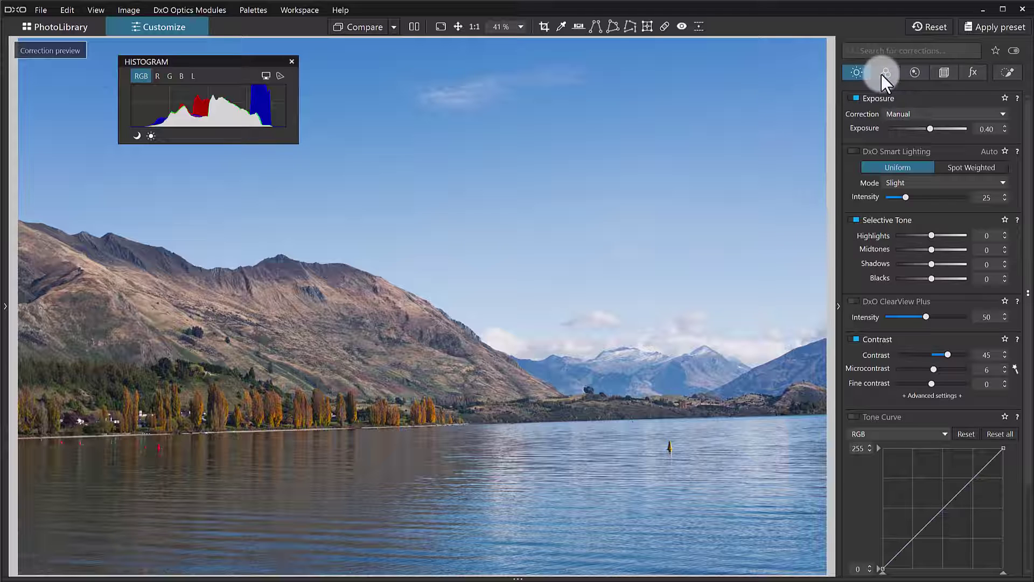
left_click(942, 72)
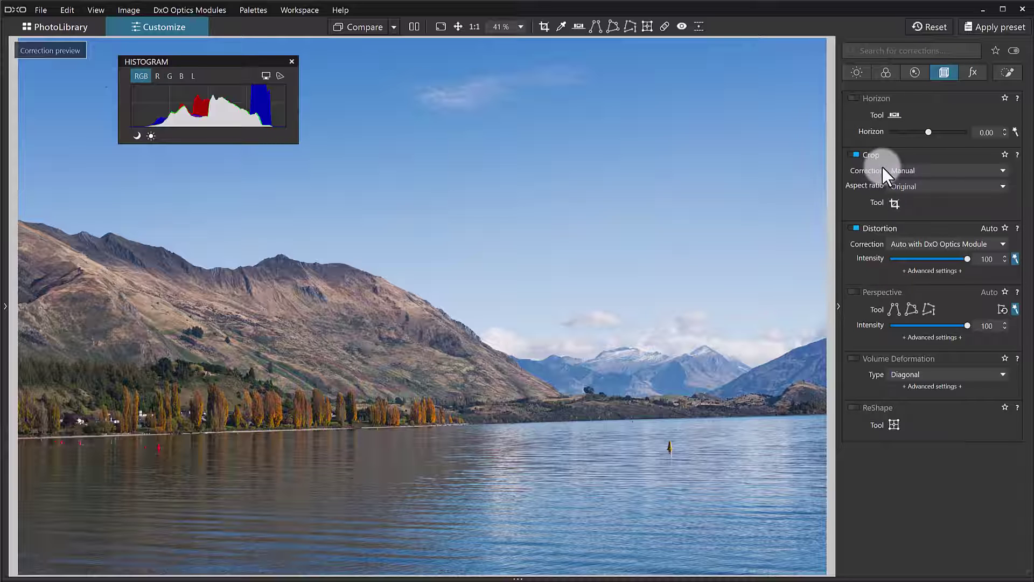
left_click(896, 202)
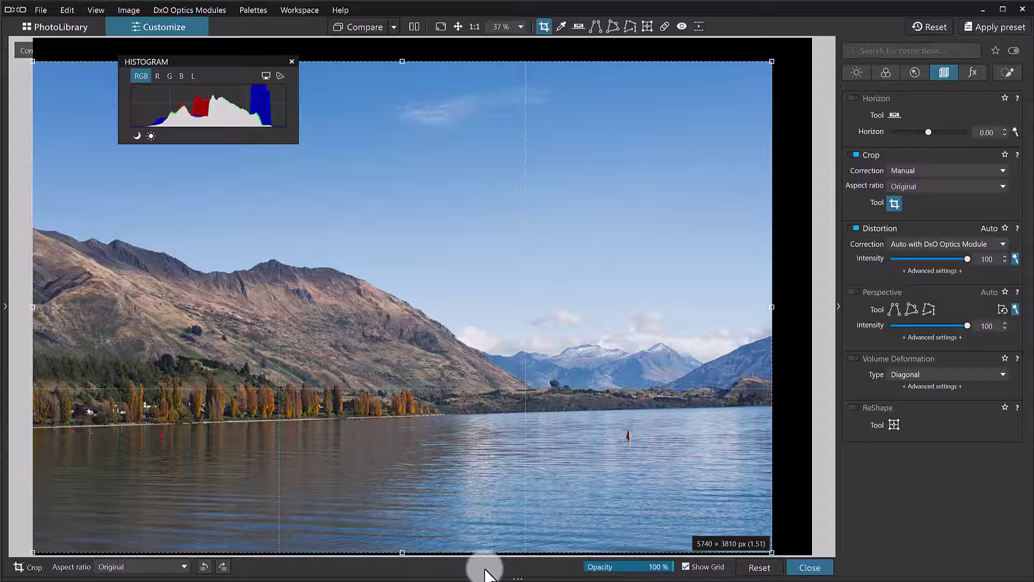
left_click(685, 567)
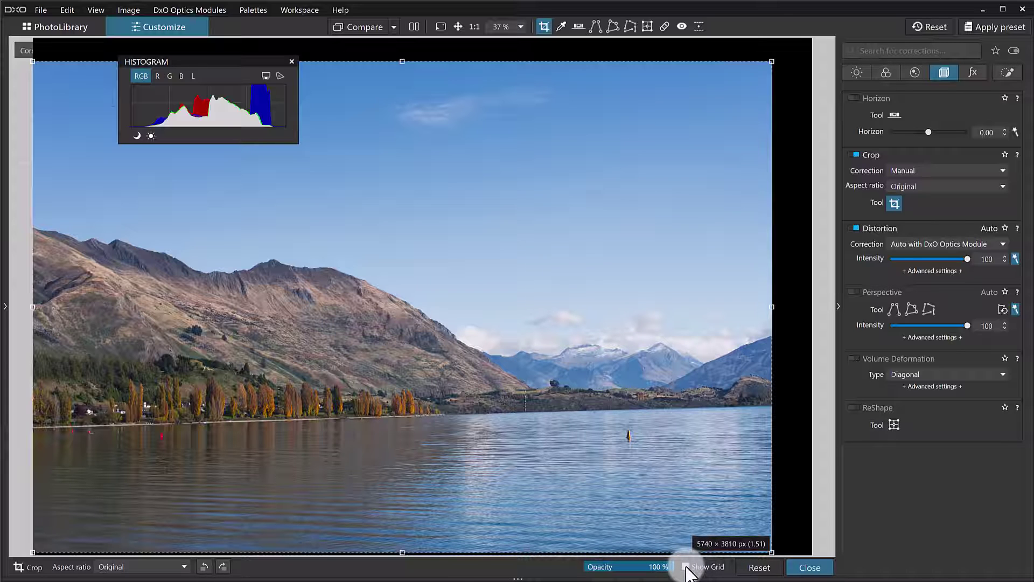
left_click(685, 567)
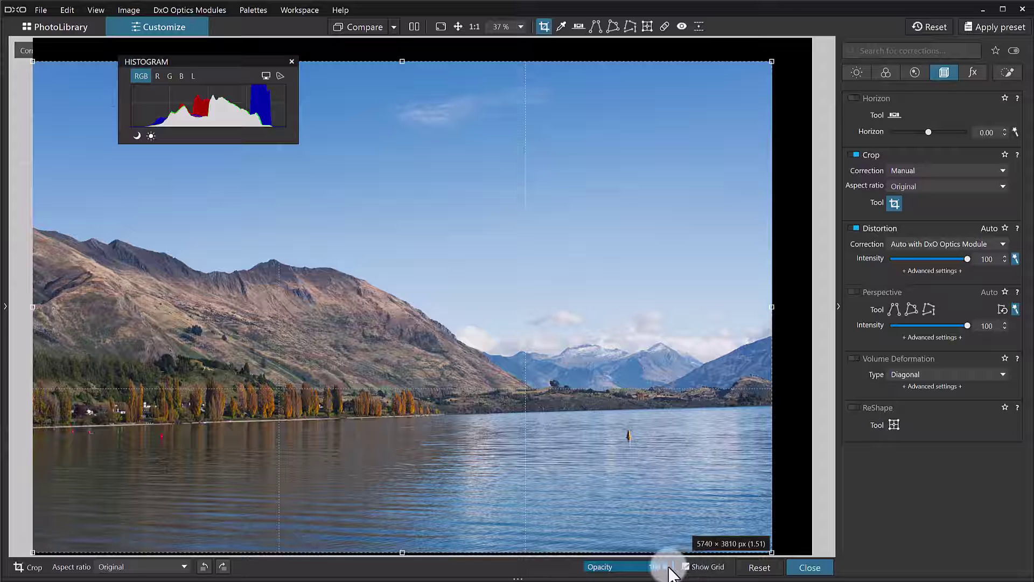
mouse_move(667, 570)
left_mouse_down()
mouse_move(602, 566)
mouse_move(683, 570)
left_mouse_up()
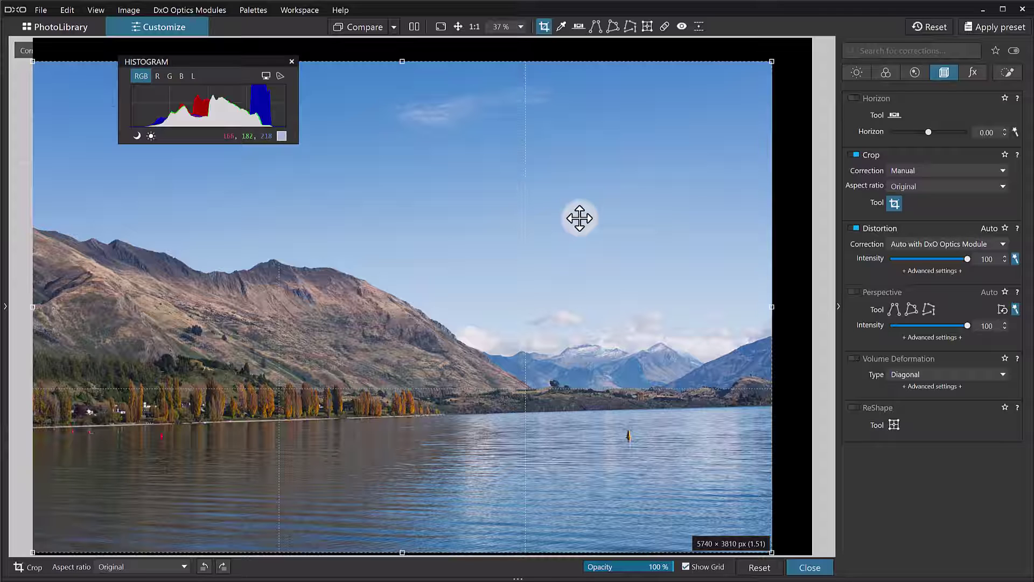
- Exit crop on the lake photo, switch to the park photo with umbrellas, and toggle crop there
left_click(544, 26)
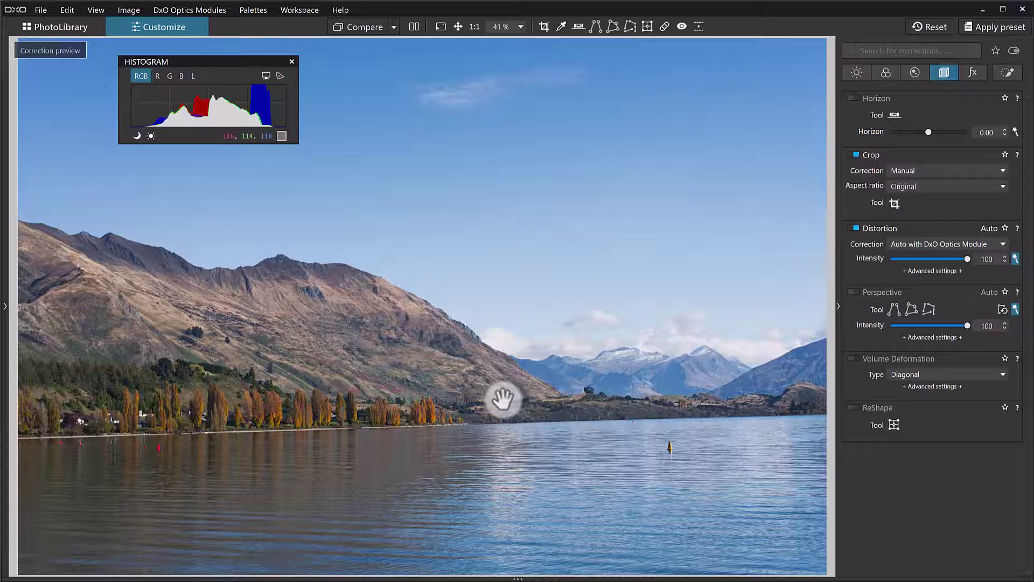
key("Right")
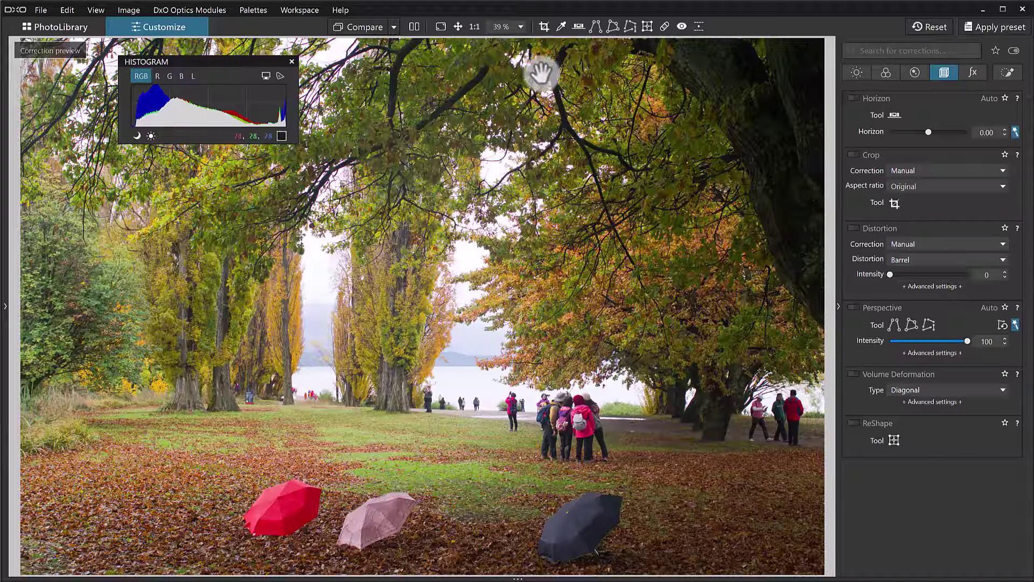
left_click(543, 25)
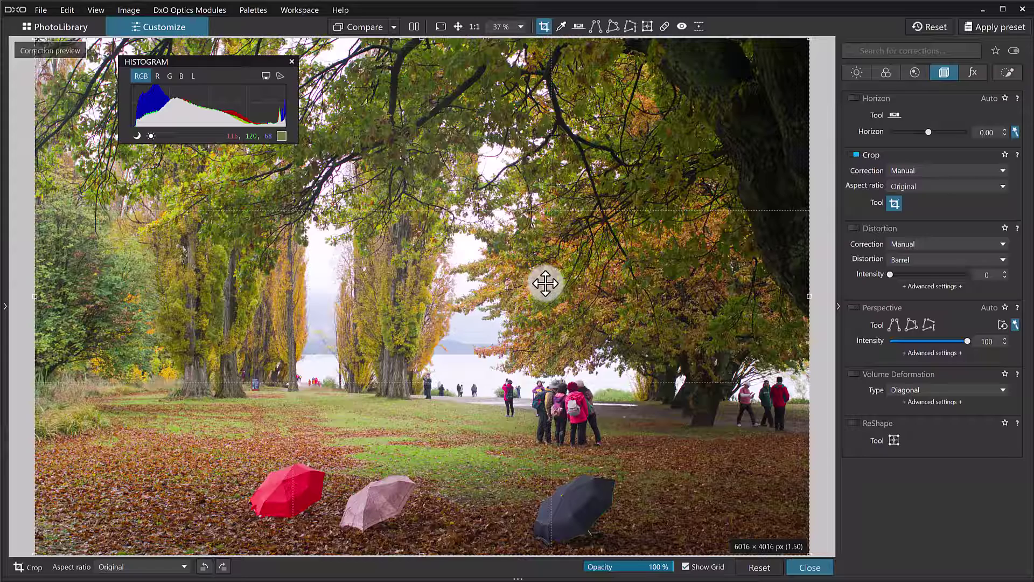
left_click(544, 27)
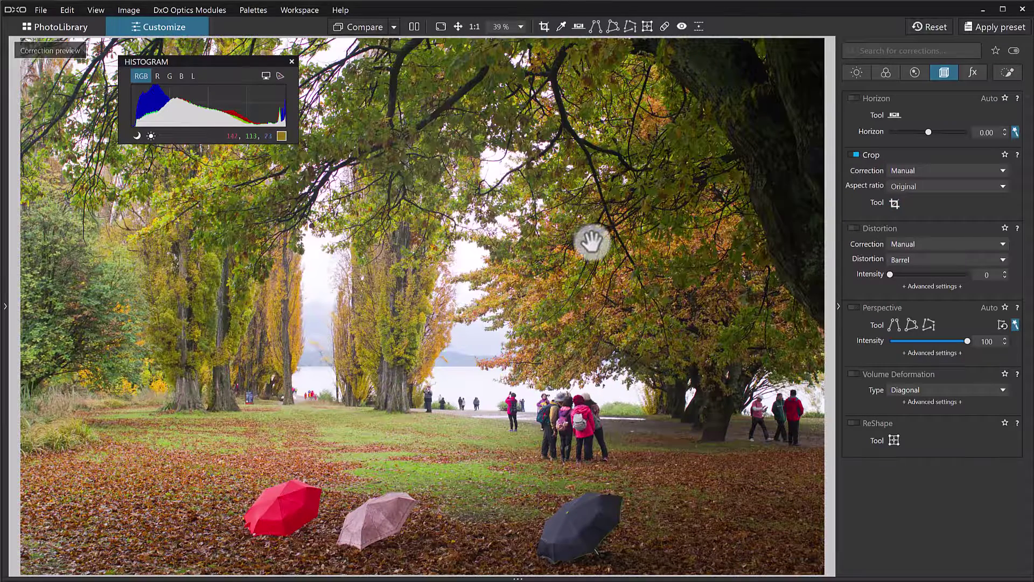
- Reopen crop on the lake photo, try portrait orientation and back, and show the aspect ratio choices
key("Right")
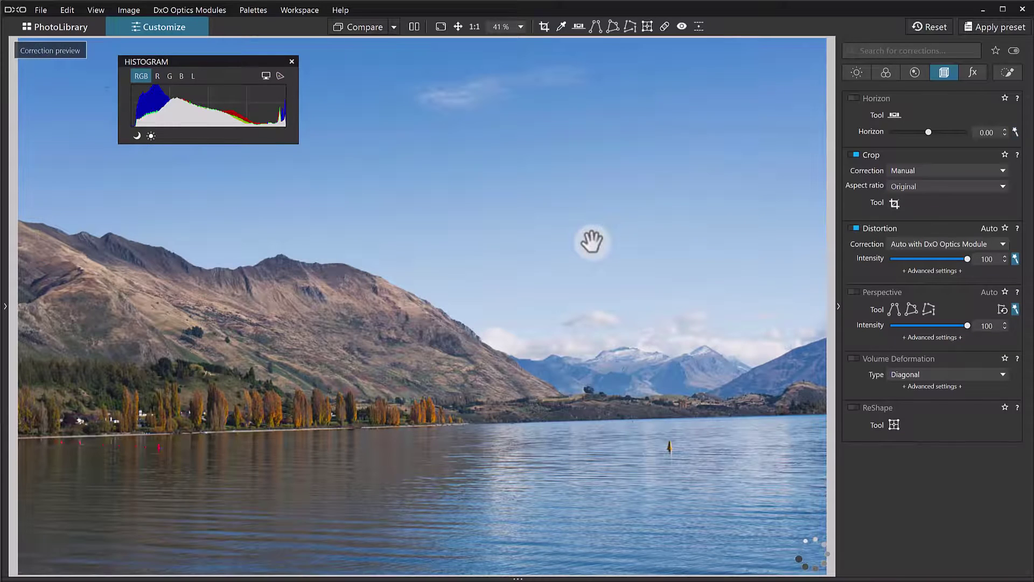
left_click(542, 24)
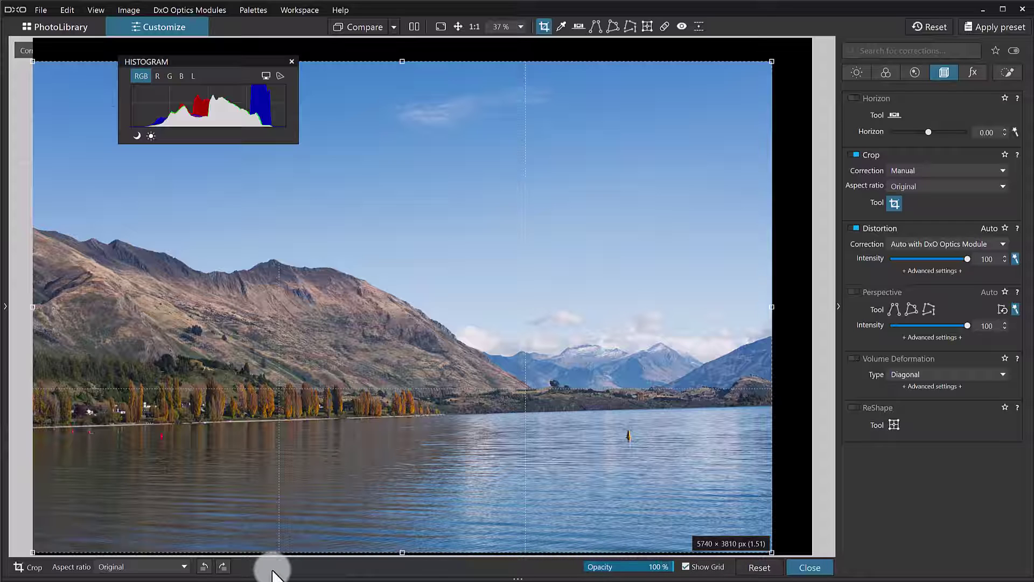
left_click(222, 565)
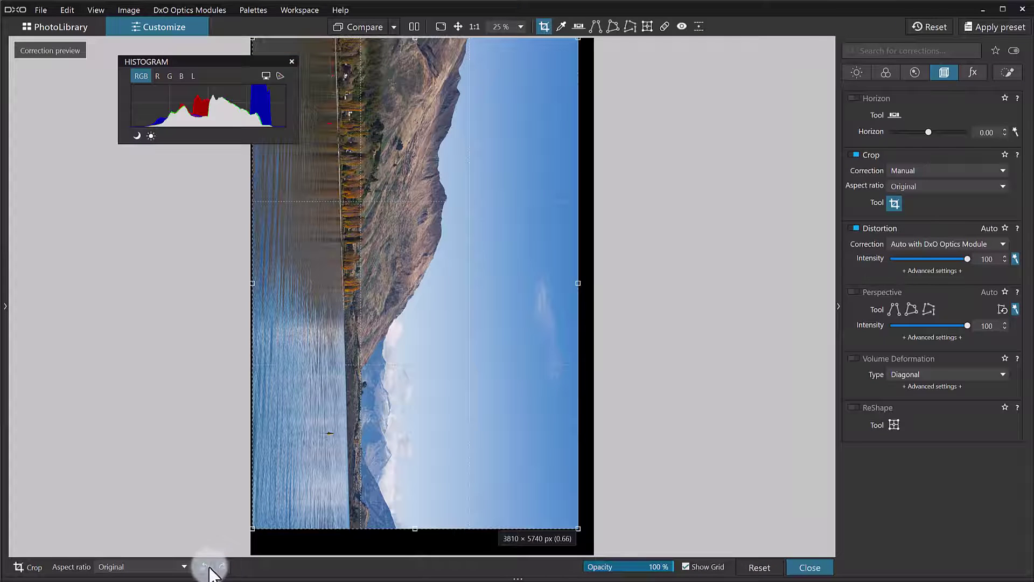
left_click(207, 566)
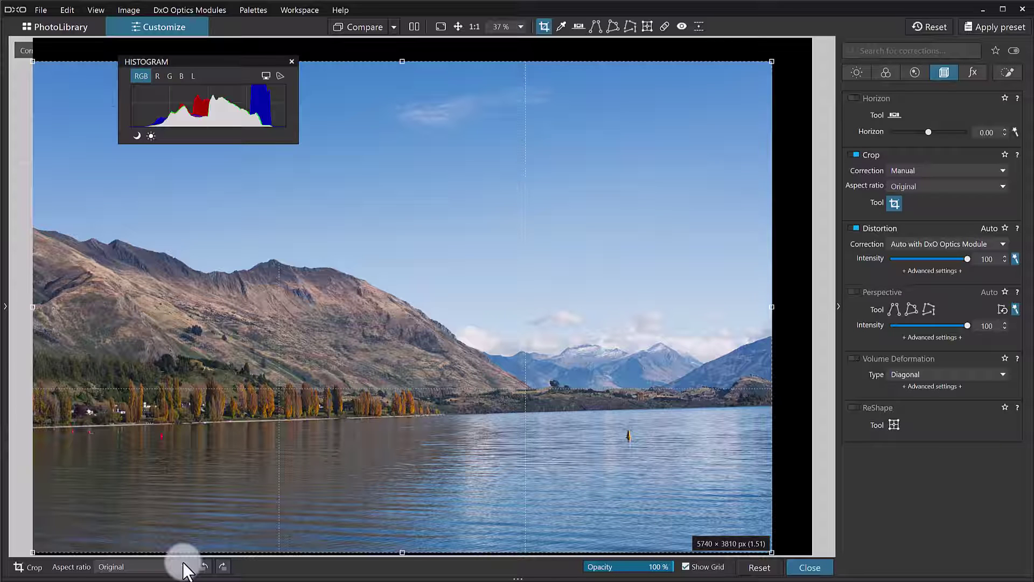
left_click(183, 563)
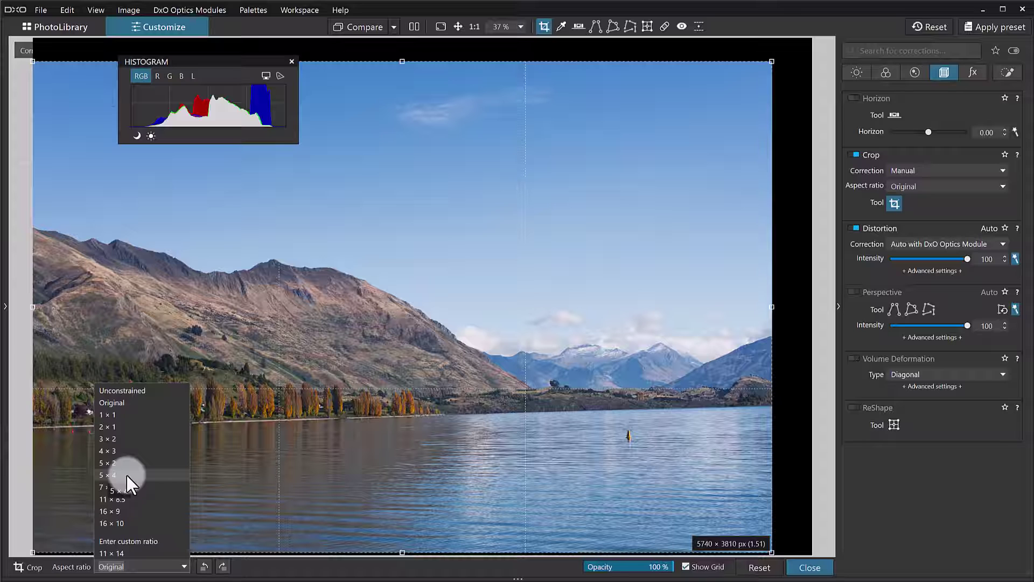
- Lock the crop to 4 × 3 and size the frame to about 4959 × 3720 px over mountains and lake
left_click(128, 449)
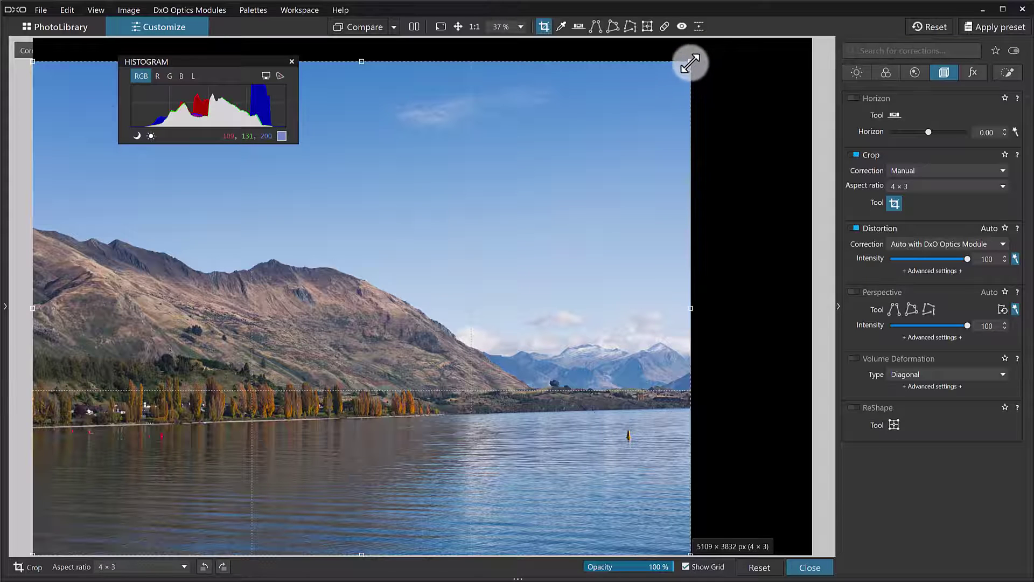
left_click_drag(687, 62, 549, 260)
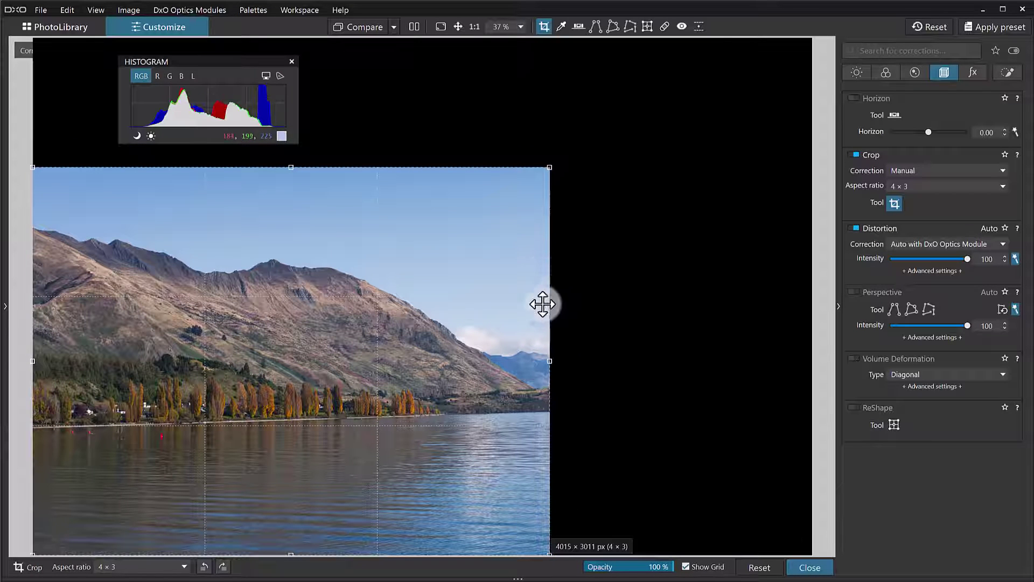
left_click_drag(550, 365, 625, 348)
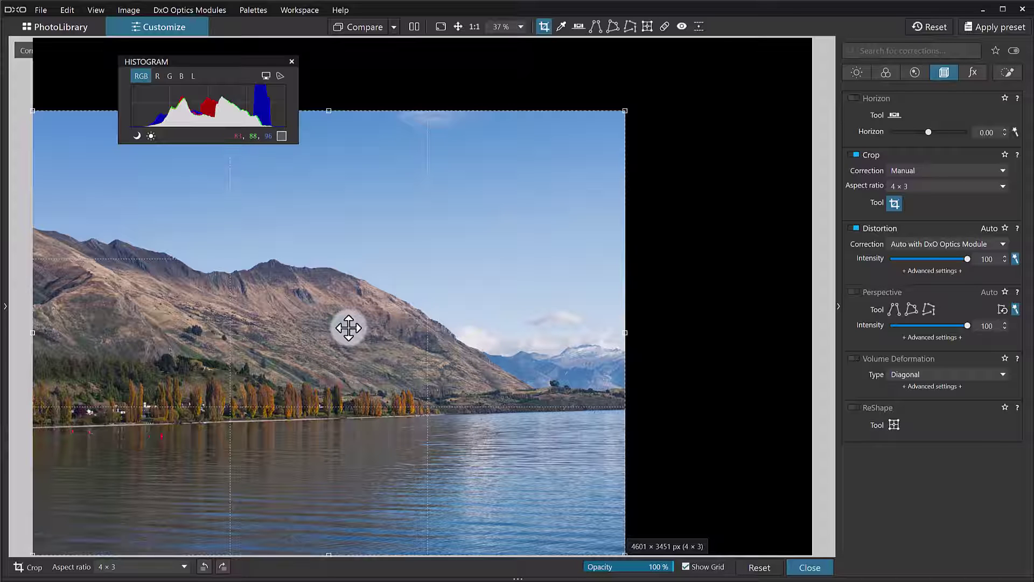
left_click_drag(348, 328, 409, 302)
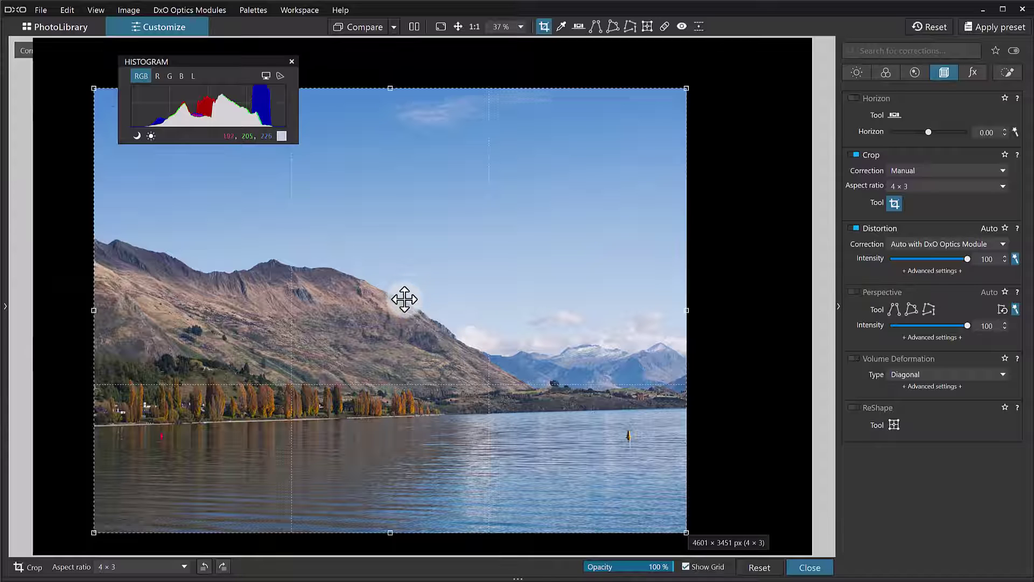
left_click_drag(405, 298, 353, 292)
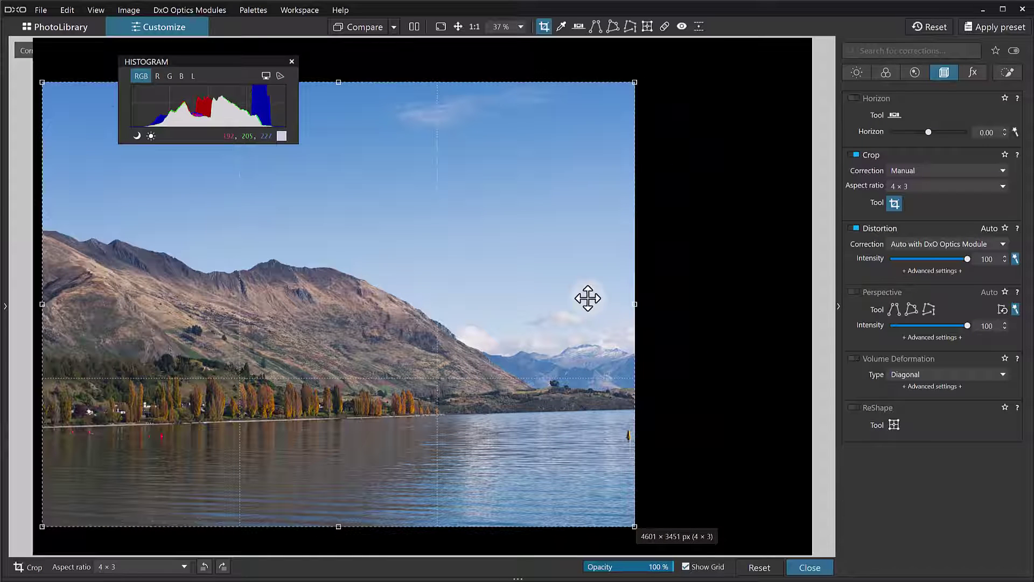
left_click_drag(633, 303, 678, 303)
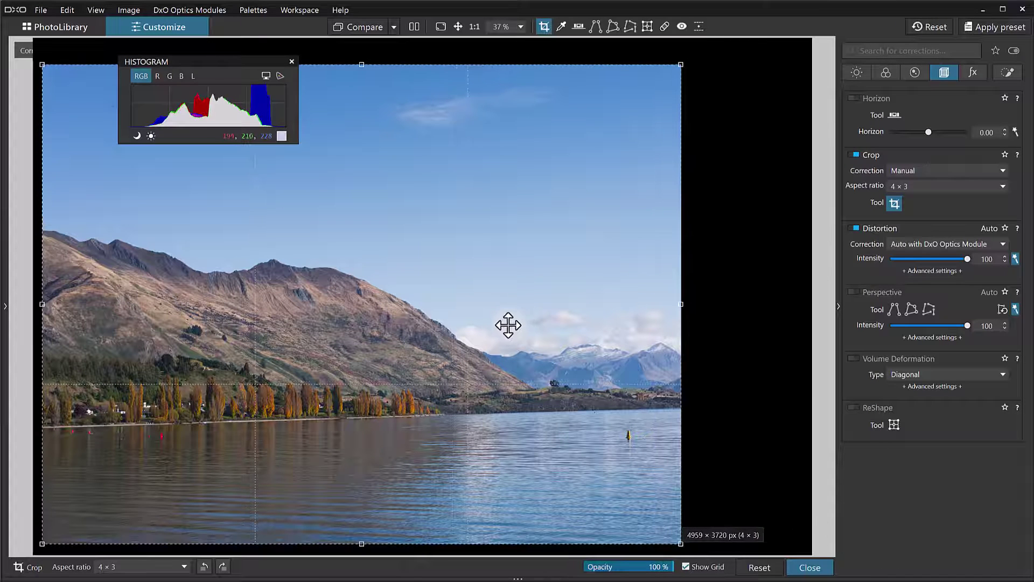
mouse_move(508, 323)
left_mouse_down()
mouse_move(545, 314)
mouse_move(517, 325)
left_mouse_up()
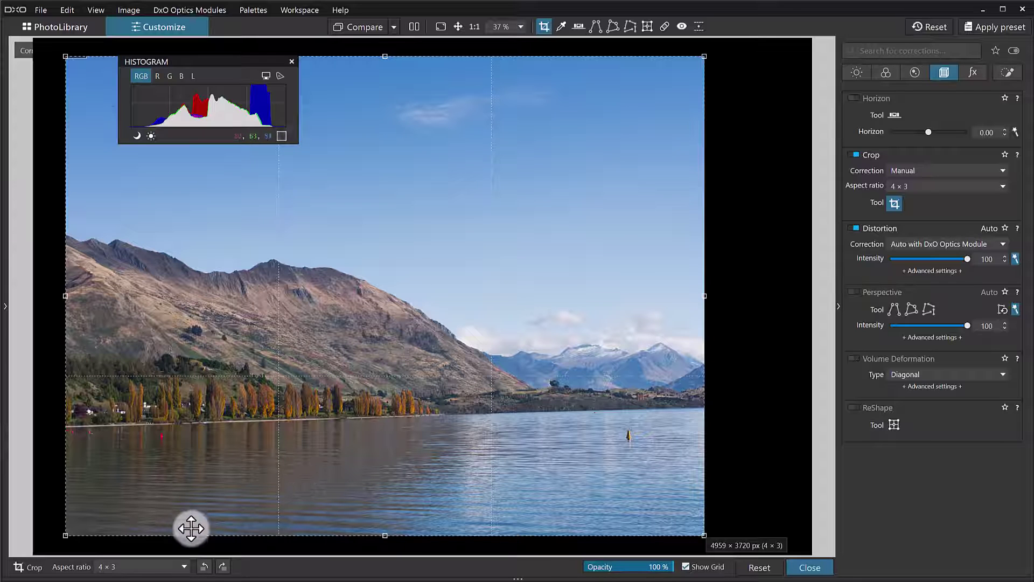
- Enter custom aspect ratio 2048x693 (2.955267), reshaping the crop to a 4959 × 1678 px strip
left_click(183, 569)
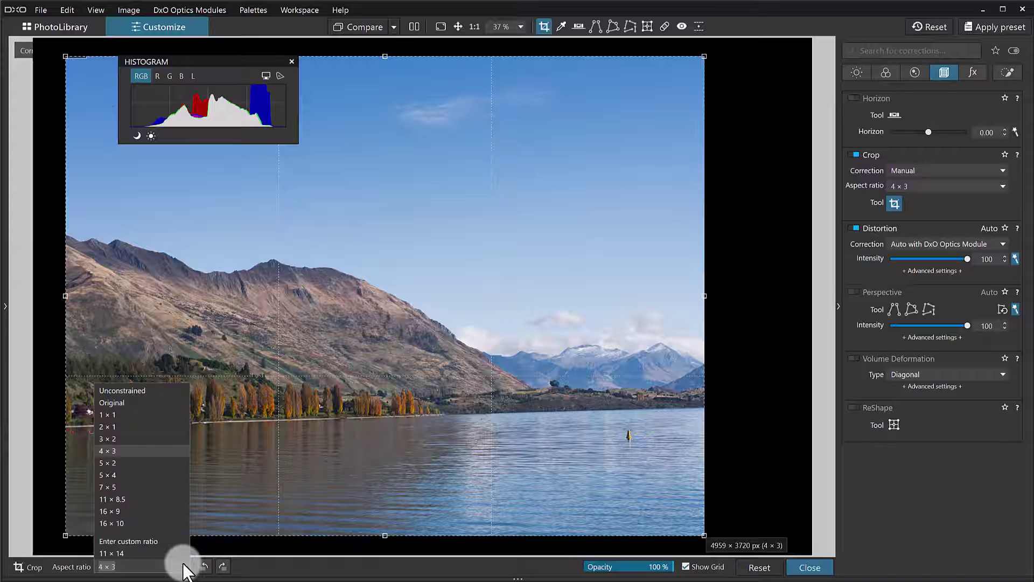
left_click(151, 541)
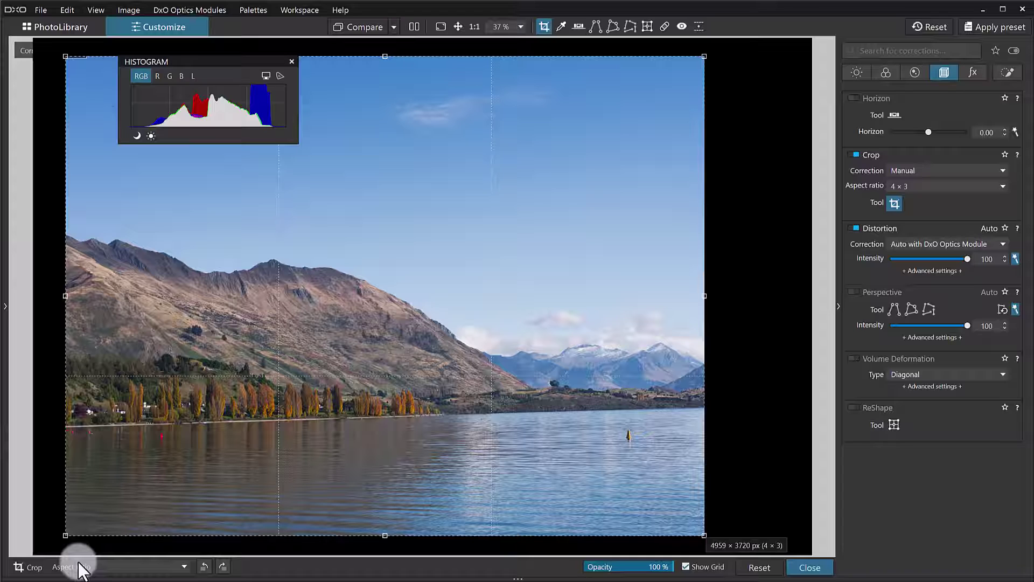
type("2048x693")
key("Return")
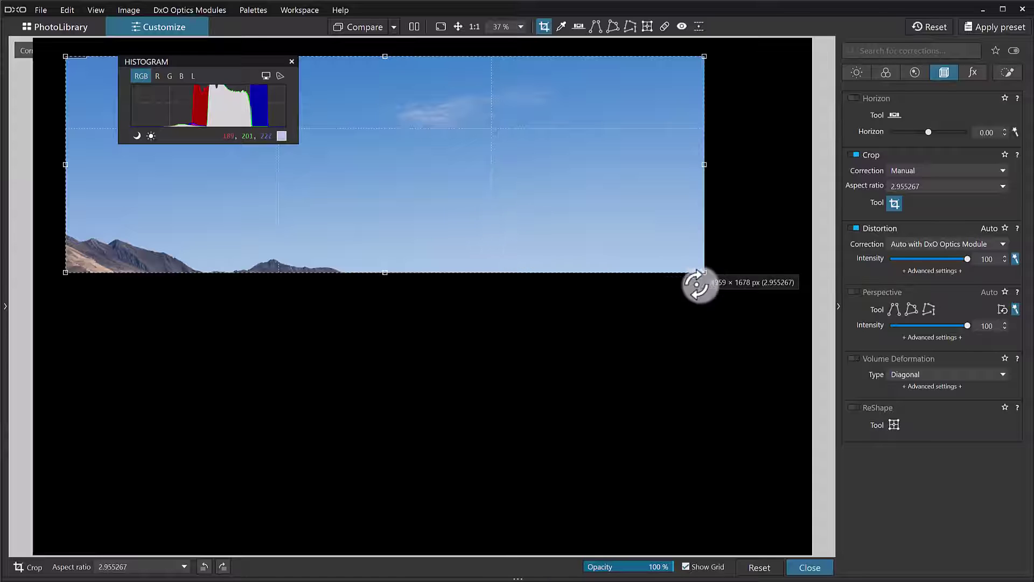
- Enlarge the panoramic crop to 5479 × 1854 px and move it down over the mountains and lake
left_click_drag(708, 274, 718, 283)
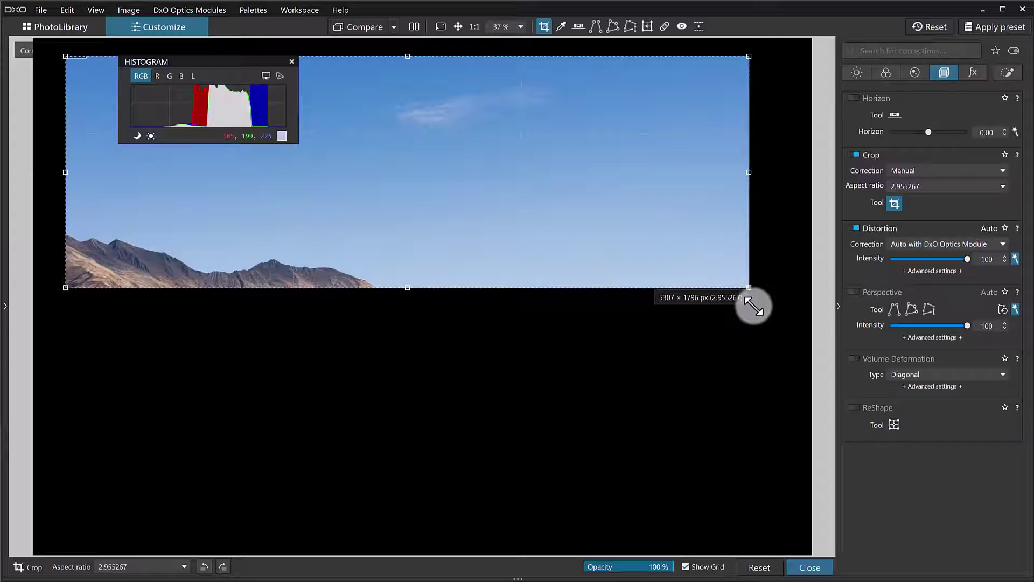
mouse_move(752, 305)
left_mouse_down()
mouse_move(762, 307)
mouse_move(697, 258)
mouse_move(752, 296)
left_mouse_up()
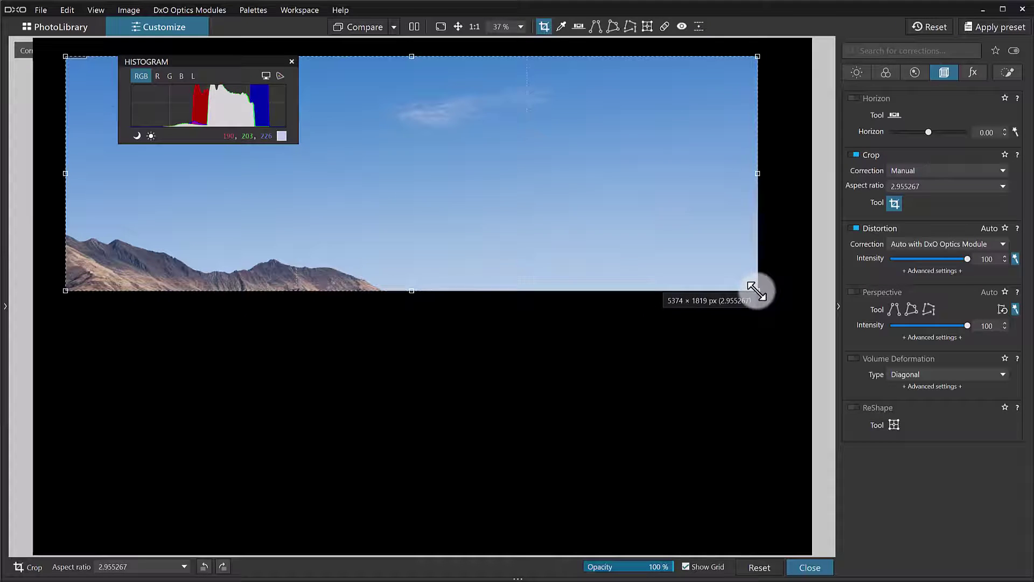
left_click_drag(752, 286, 766, 300)
left_click_drag(622, 228, 615, 382)
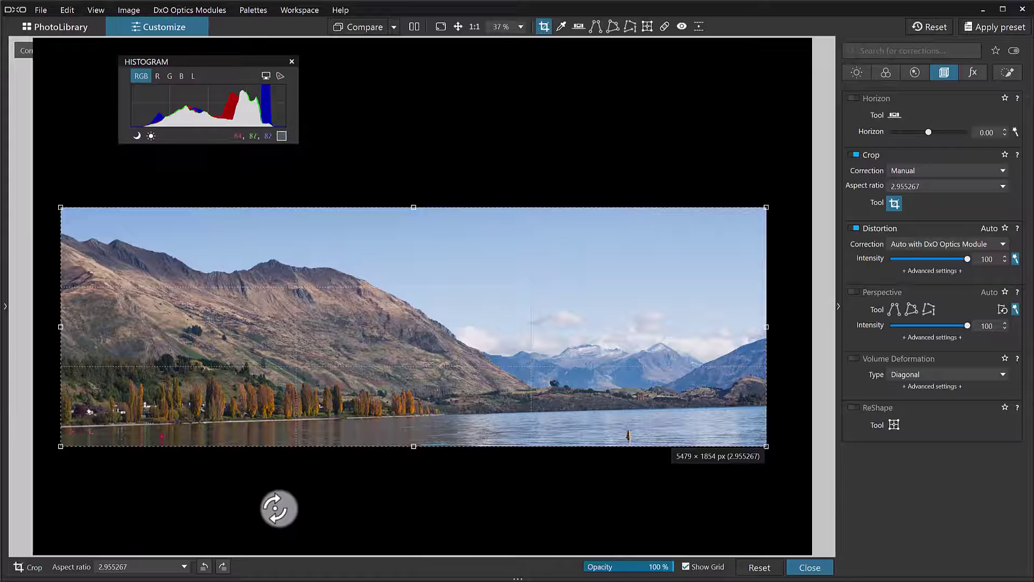
left_click(184, 567)
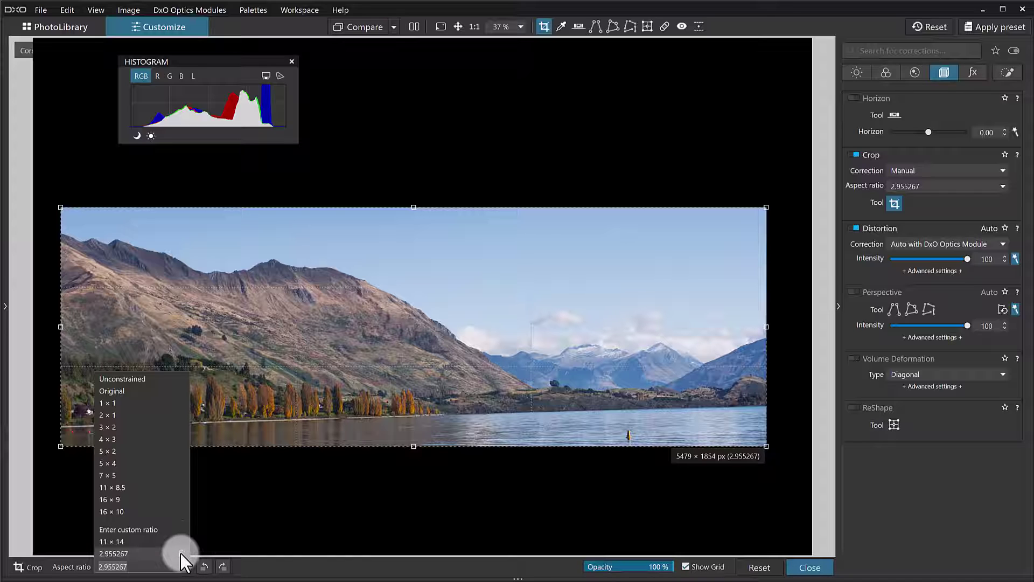
- Set the aspect ratio to Unconstrained and reset the crop to the full 6016 × 4016 px image
left_click(180, 553)
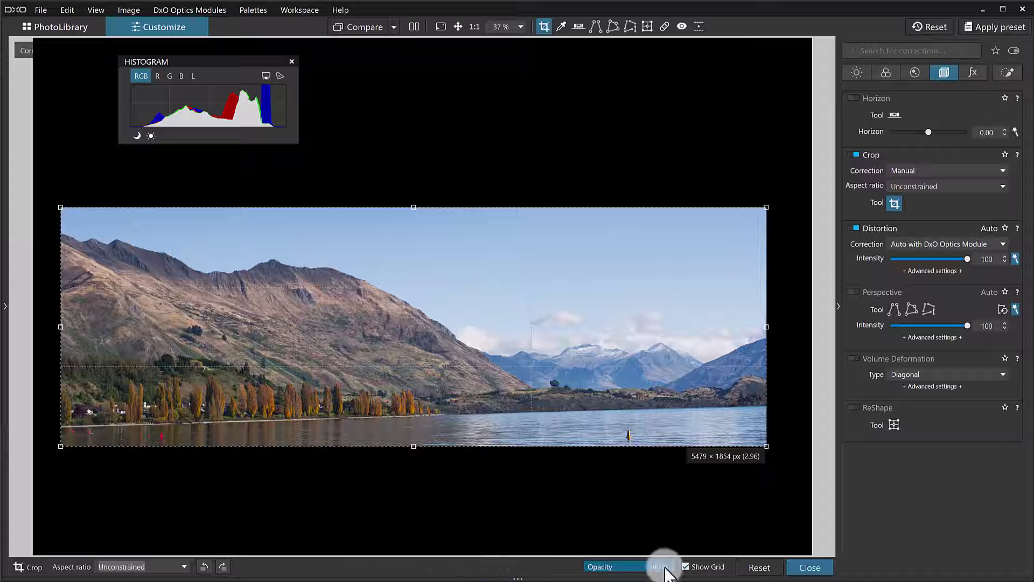
left_click(759, 567)
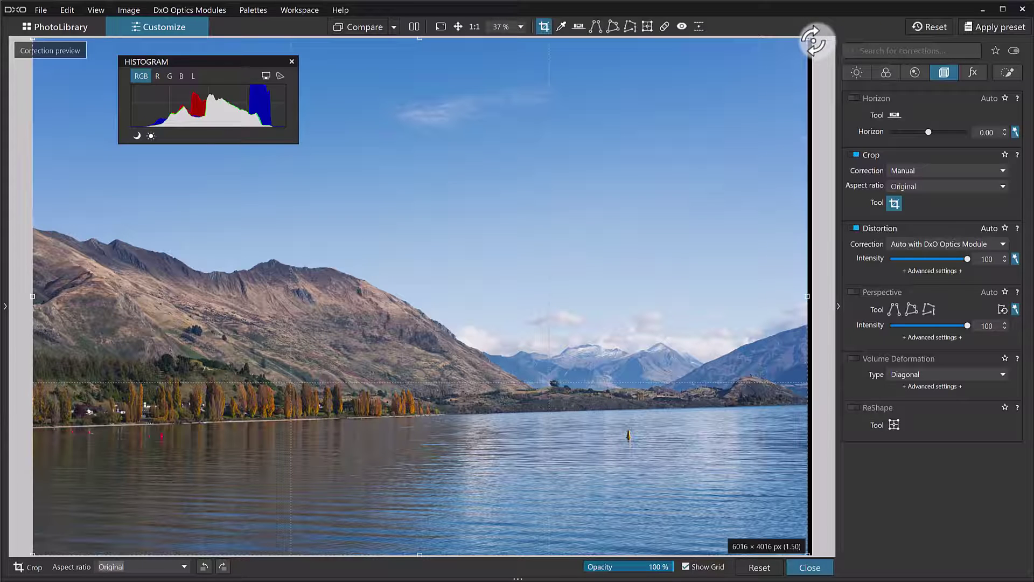
- Pull the top-right crop corner inward and tilt the photo 1.63°, cropping to 5935 × 3962 px
left_click_drag(807, 39, 783, 54)
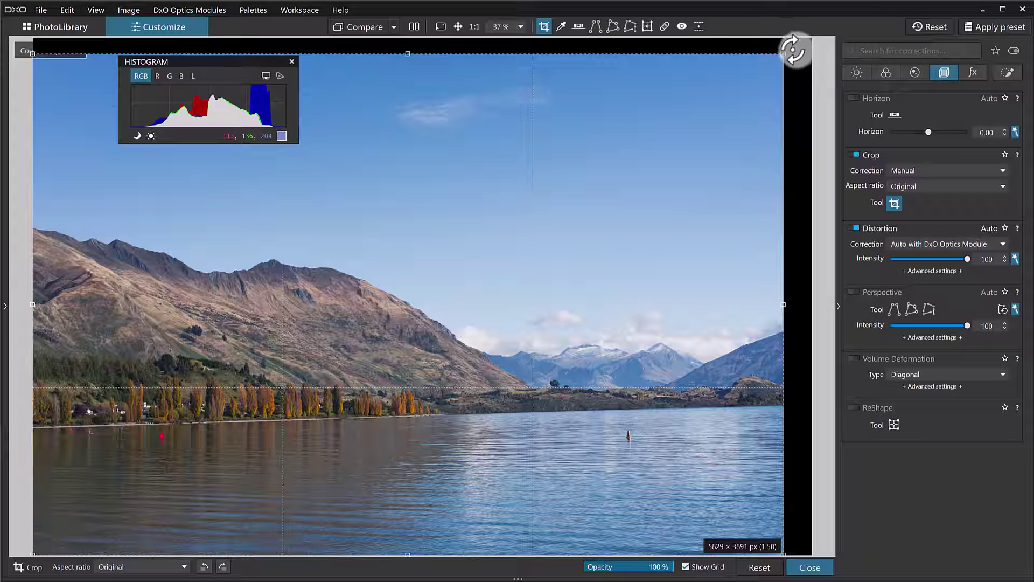
left_click_drag(794, 50, 800, 60)
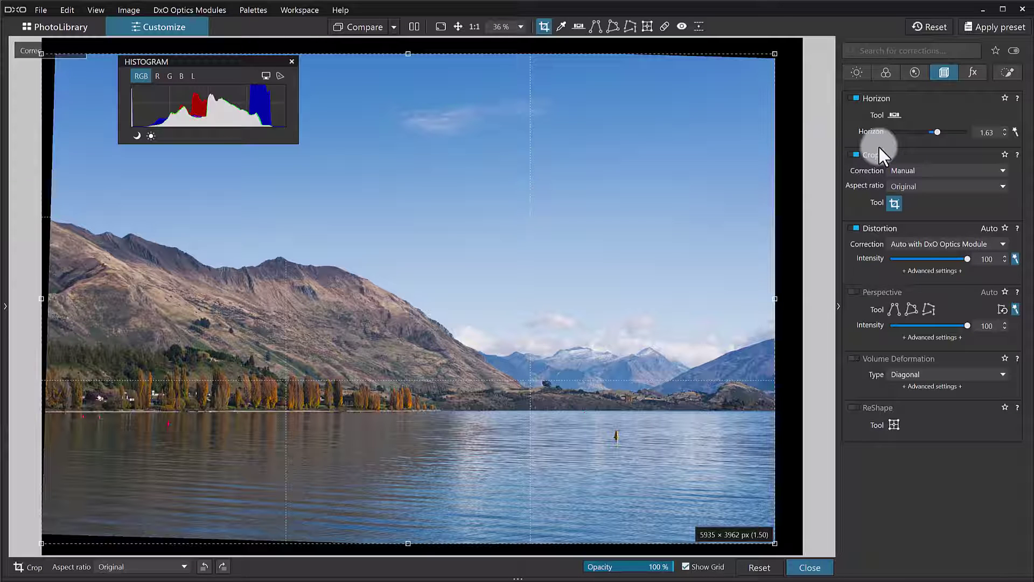
- Draw a horizon line along the lake shoreline, refine it at 100%, and apply the 1.70 correction
left_click(894, 114)
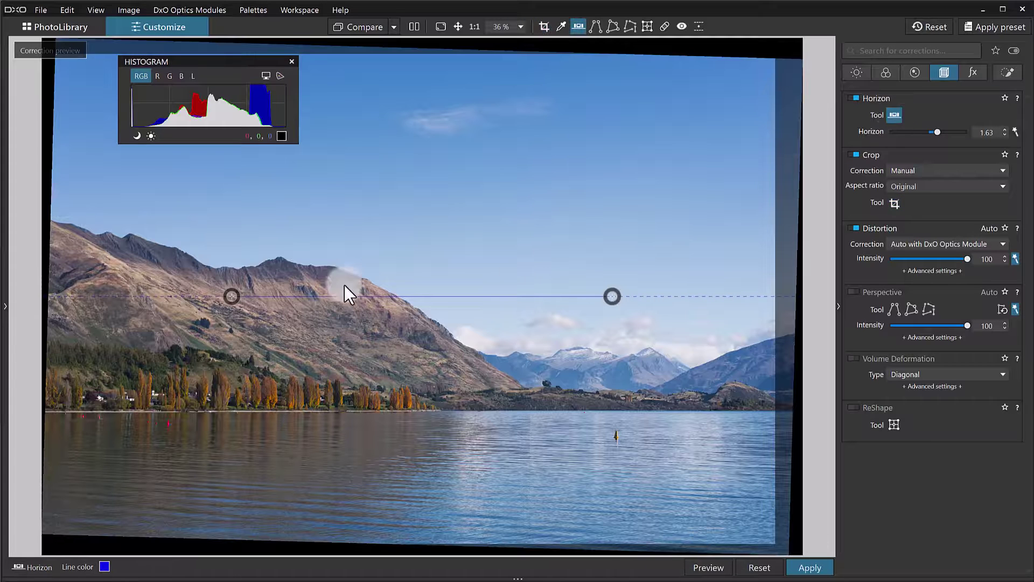
left_click_drag(237, 297, 223, 411)
left_click_drag(612, 296, 629, 410)
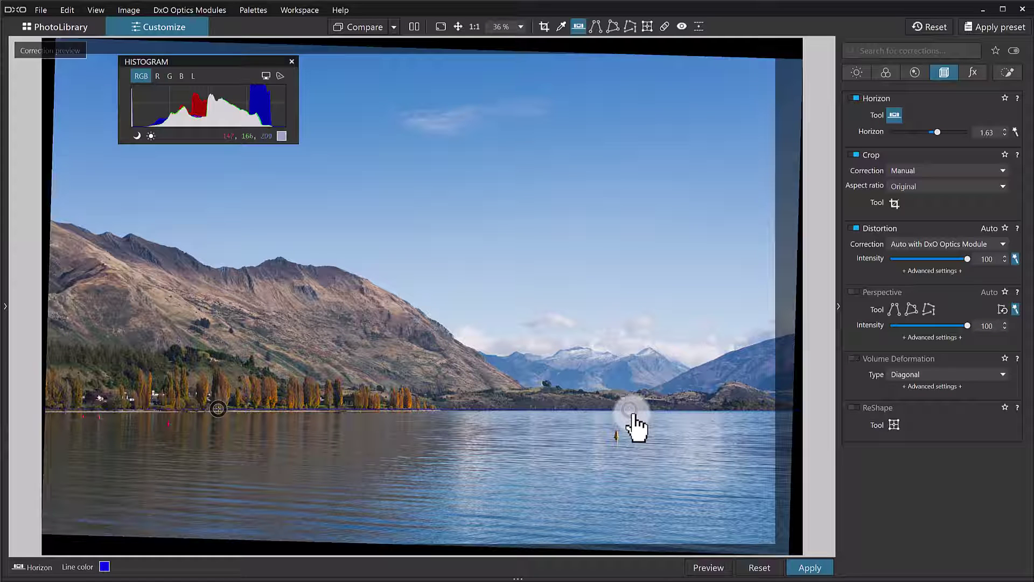
left_click_drag(216, 411, 218, 412)
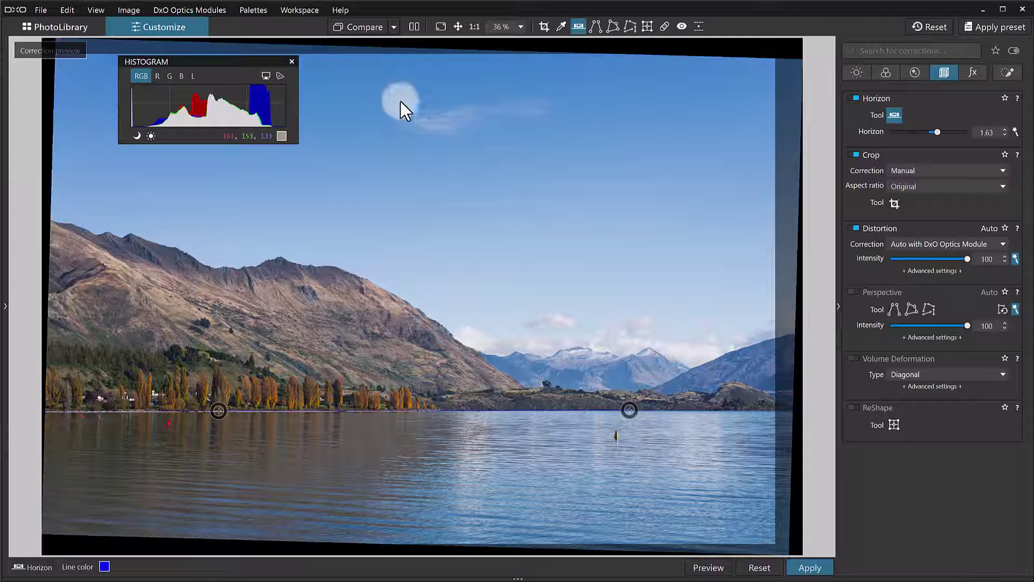
left_click(473, 26)
left_click_drag(528, 437, 526, 189)
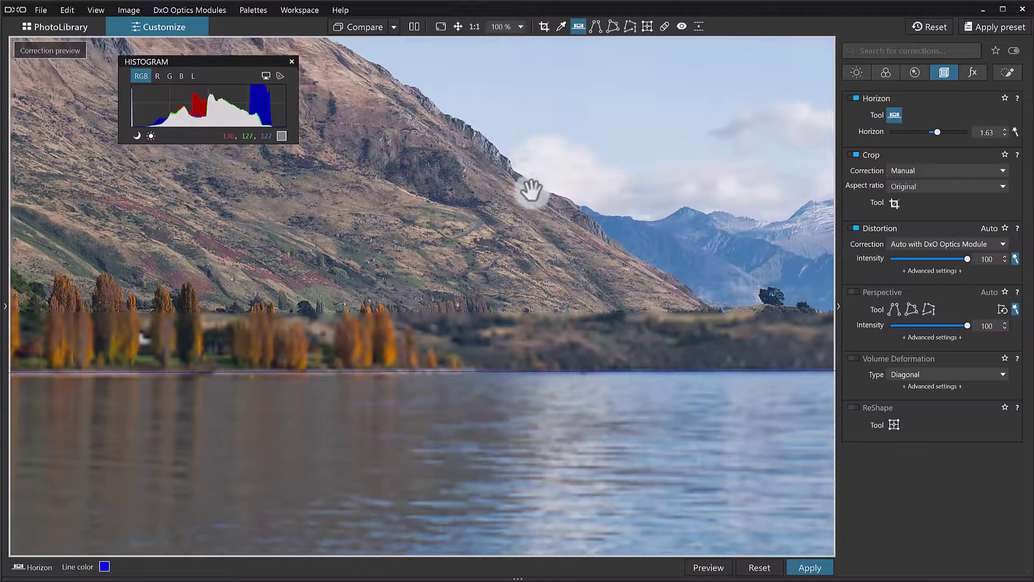
left_click_drag(565, 420, 416, 418)
left_click_drag(651, 399, 522, 409)
left_click_drag(685, 349, 691, 354)
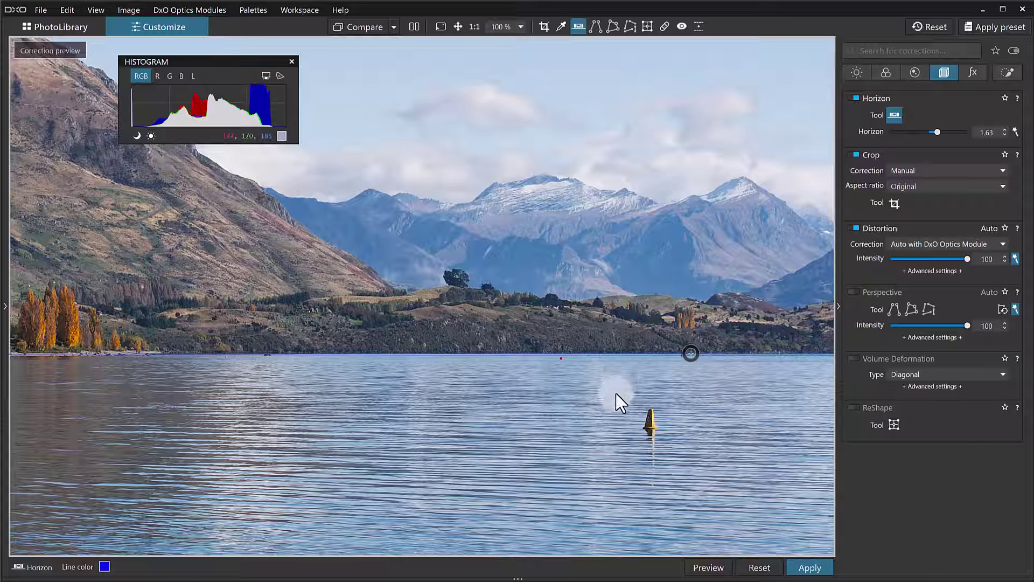
left_click(806, 566)
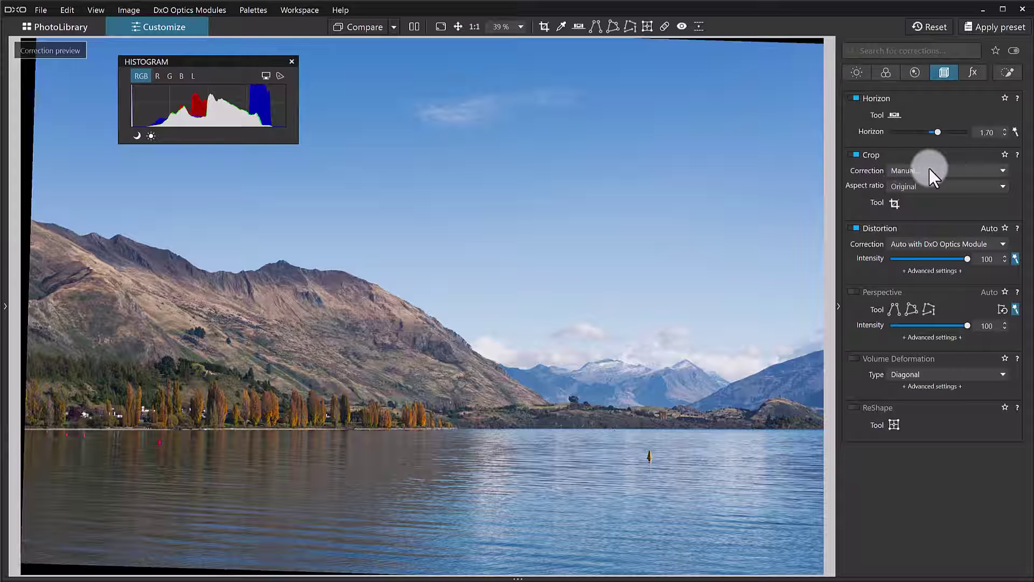
- Set the Crop palette's Correction to Auto based on keystoning / horizon
left_click(948, 170)
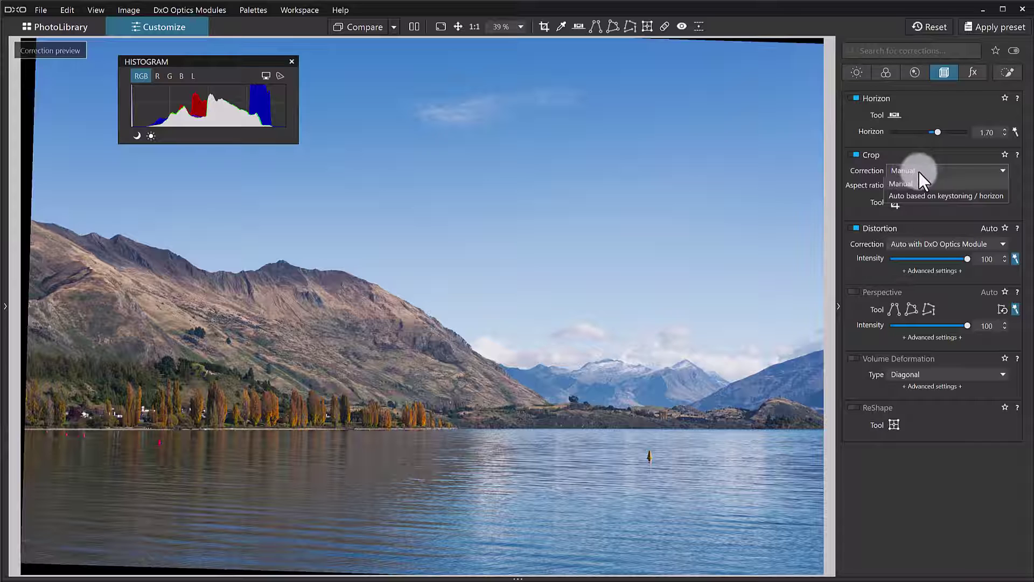
left_click(915, 194)
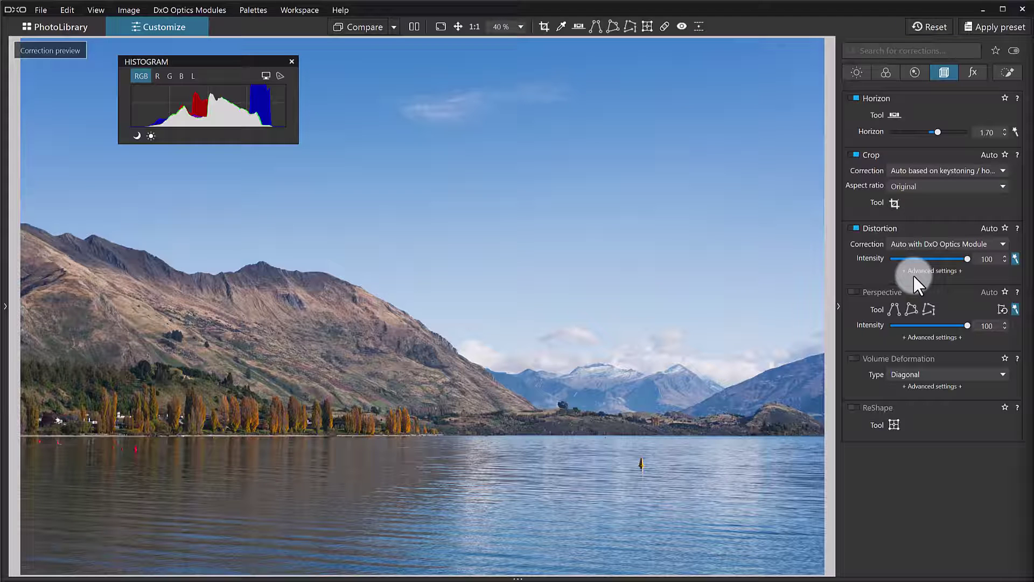
- Pull the lake crop's top-right corner inward, shift it up and right, and preview it
left_click(543, 27)
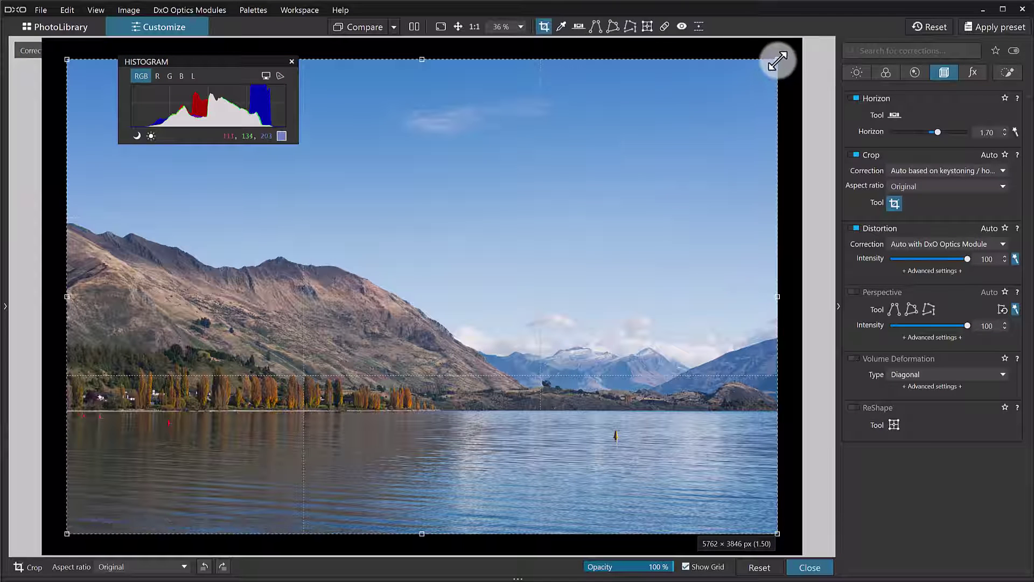
left_click_drag(777, 60, 681, 154)
left_click_drag(616, 196, 622, 188)
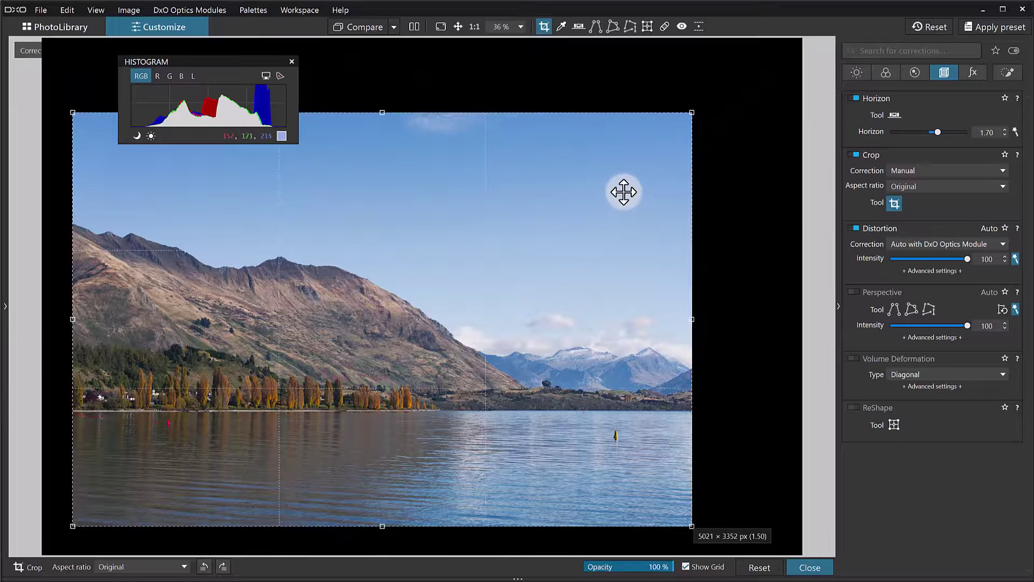
left_click(541, 27)
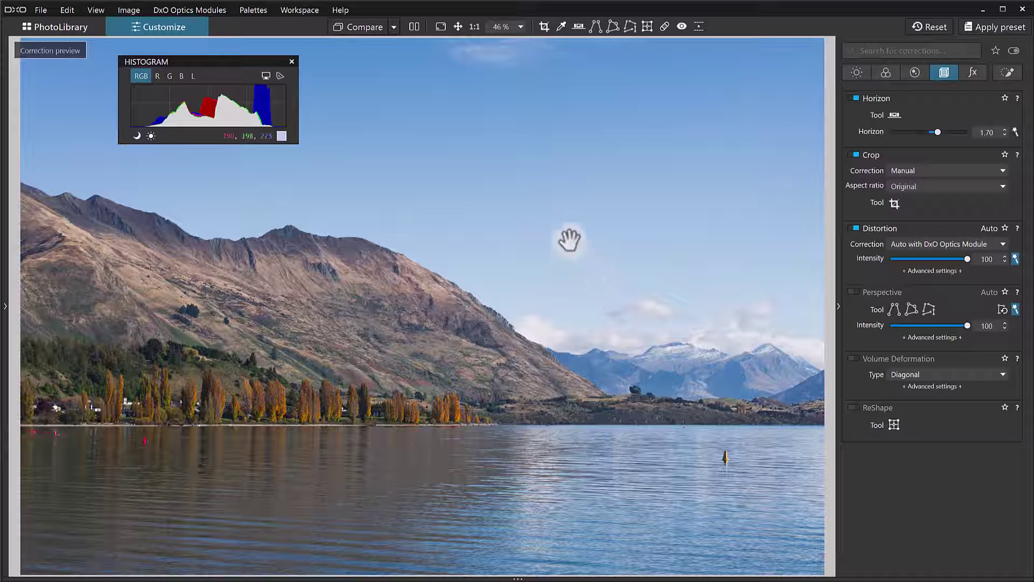
- Nudge the lake crop frame further up and right and preview the manual crop
left_click(543, 26)
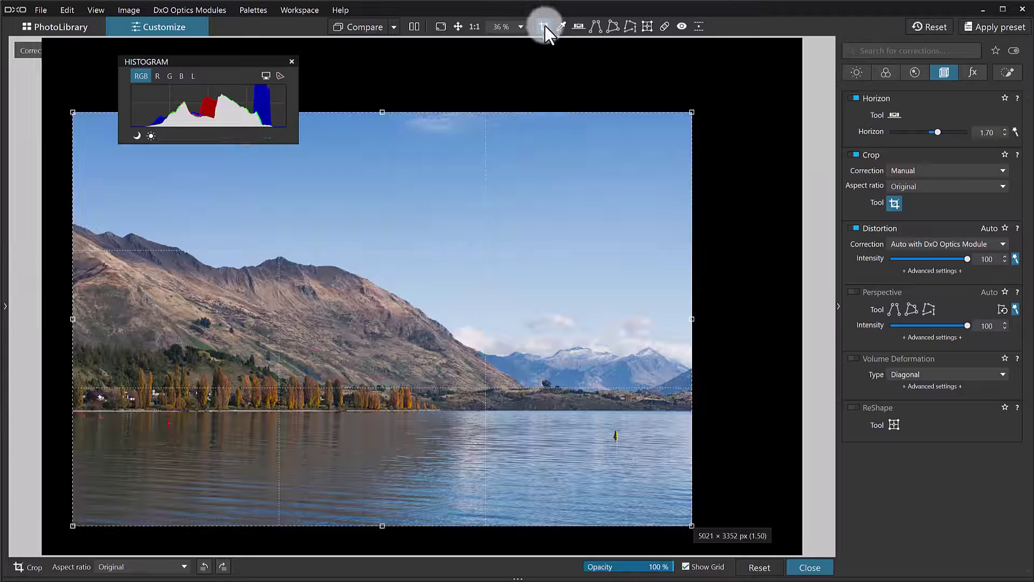
left_click_drag(602, 231, 611, 179)
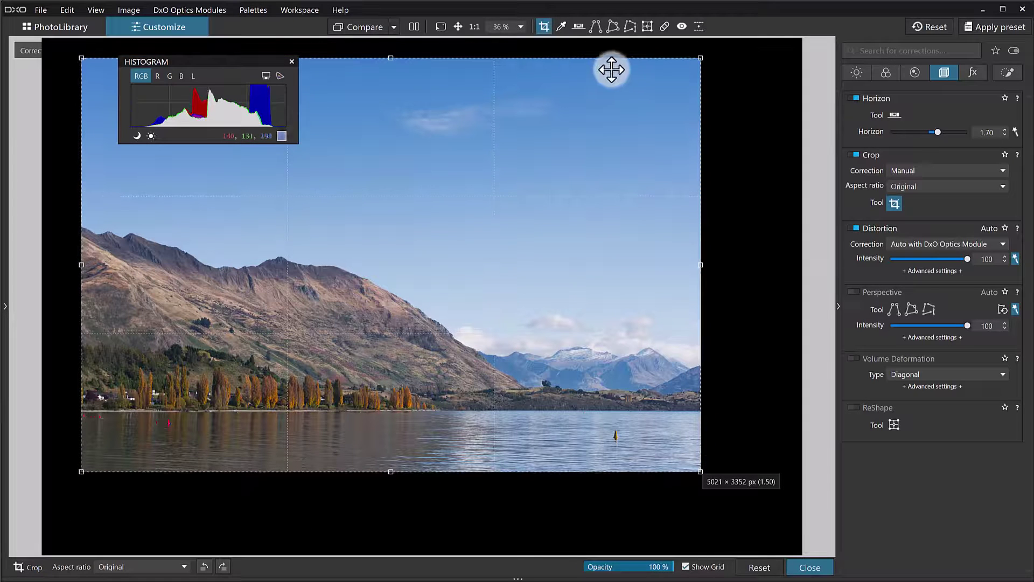
left_click(545, 27)
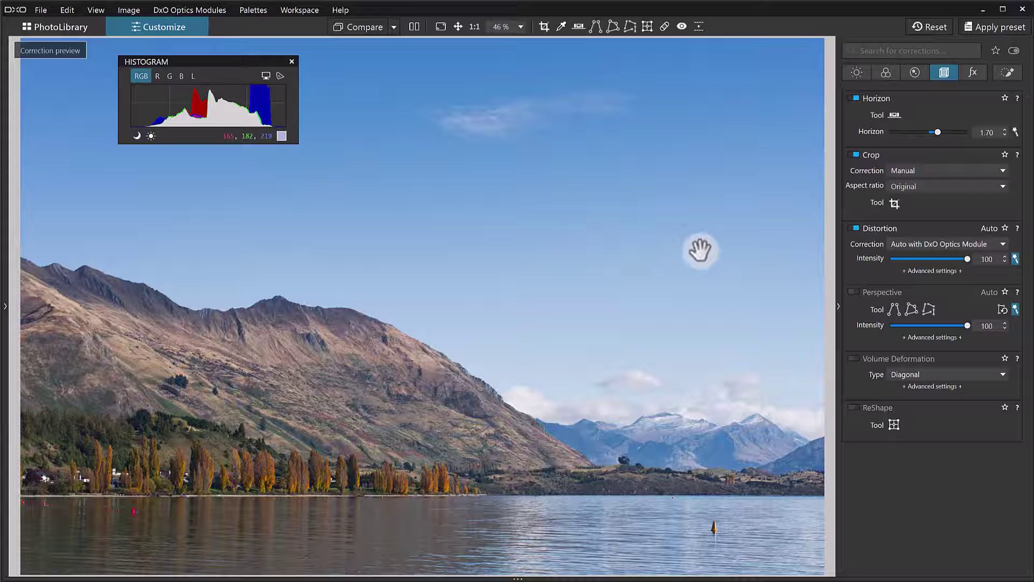
- Lock the lake photo's crop to the 4 × 3 ratio, enlarging it to 5021 × 3766 px
left_click(544, 26)
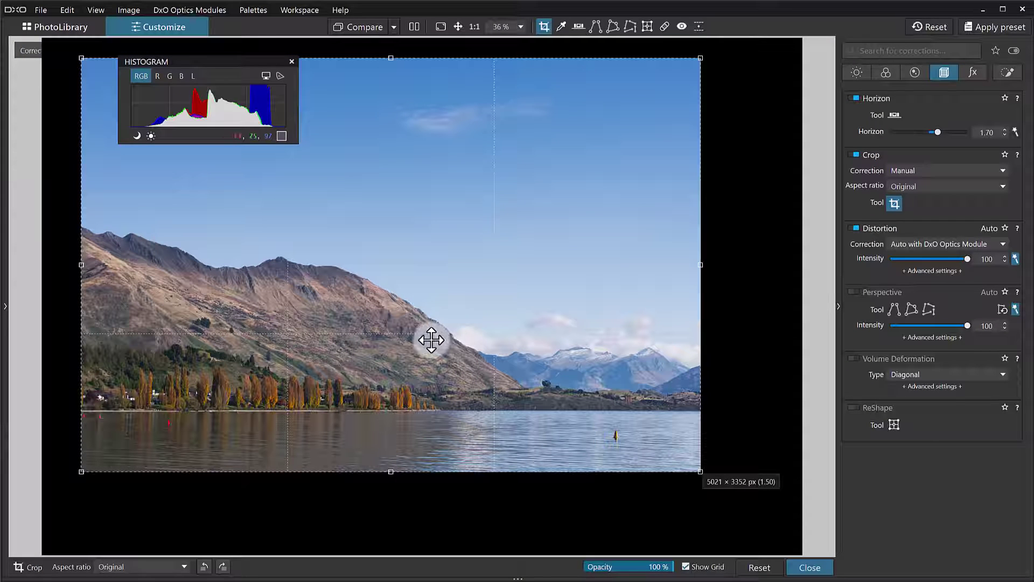
left_click(180, 566)
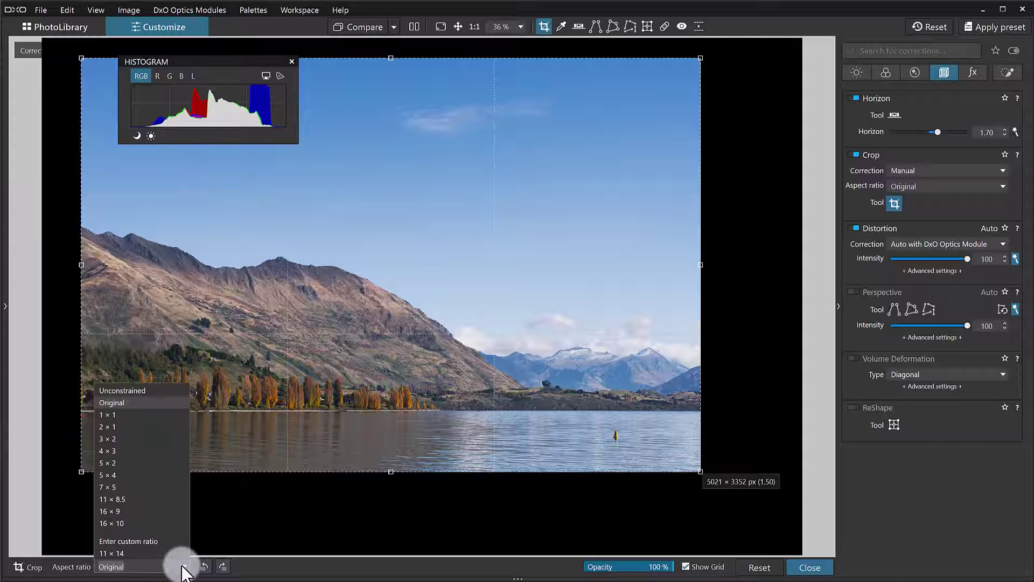
left_click(121, 451)
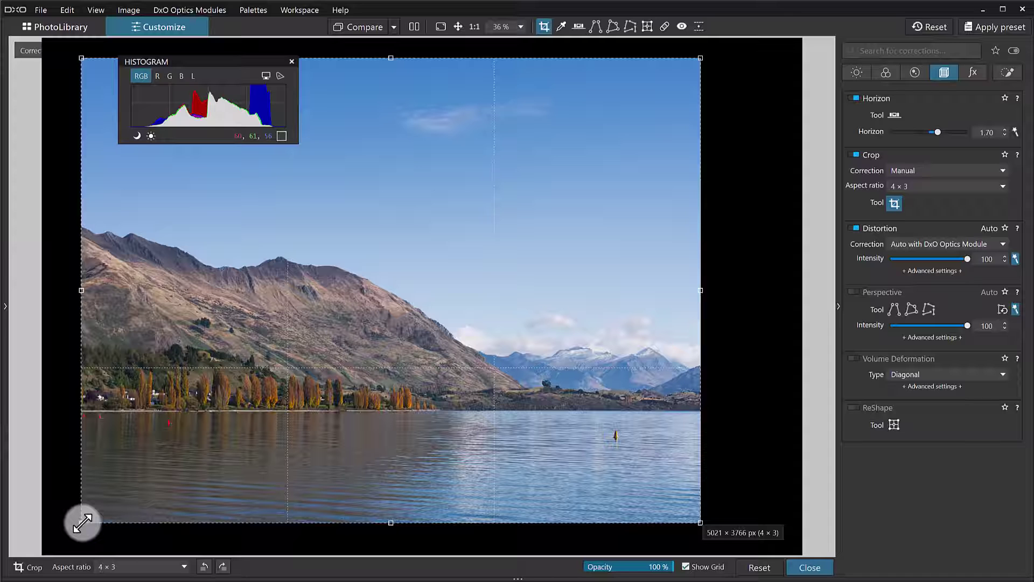
- Flip the lake crop to portrait 3 × 4 at 2859 × 3812 px and move it left over the mountain
left_click_drag(82, 522, 147, 438)
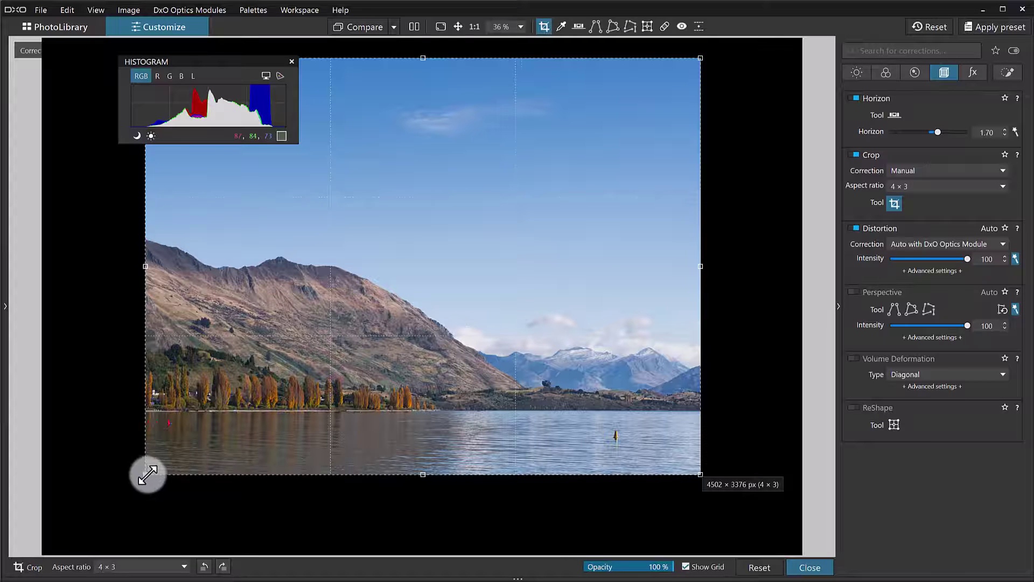
left_click_drag(145, 474, 268, 508)
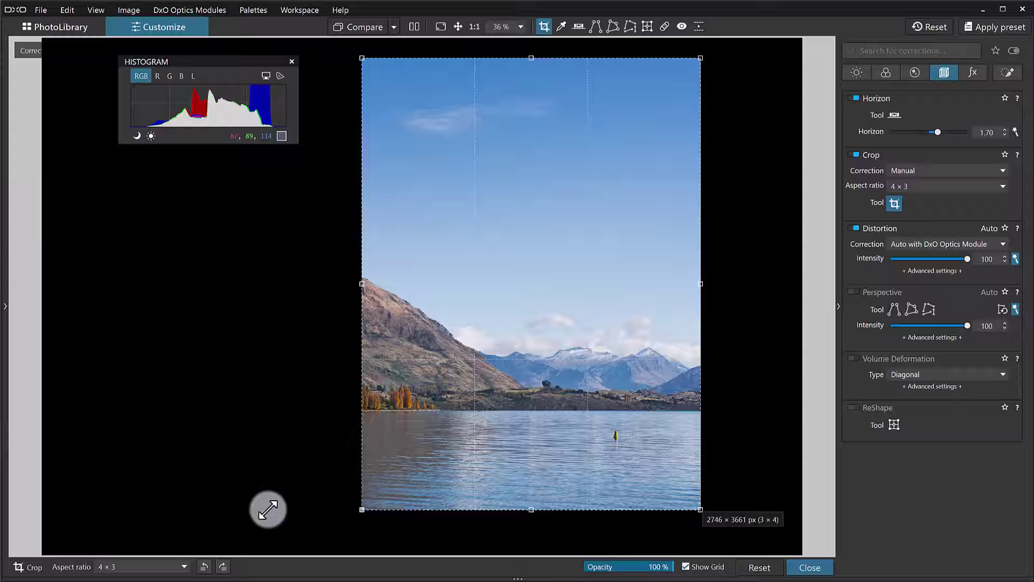
left_click_drag(268, 509, 286, 526)
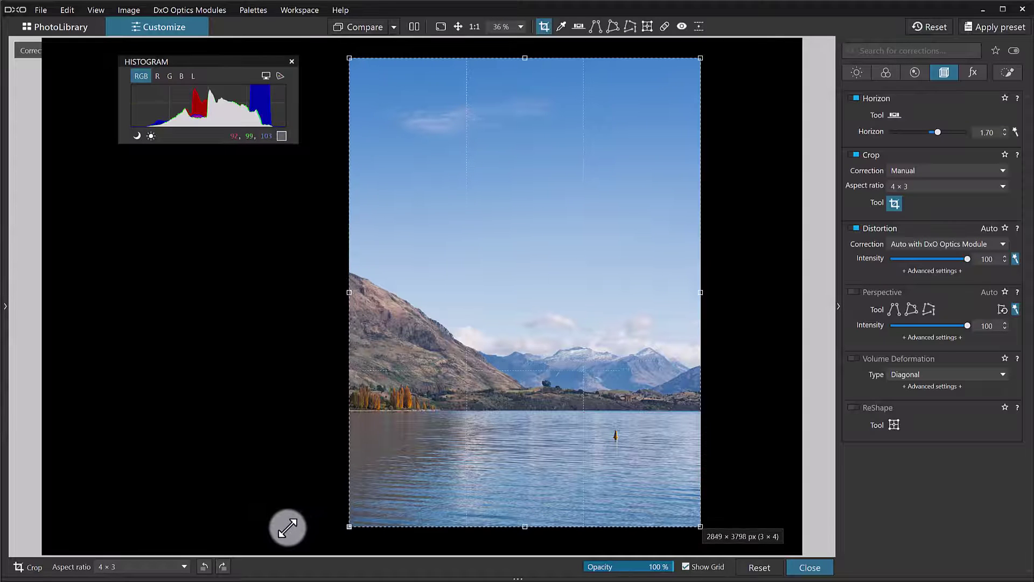
left_click_drag(421, 462, 381, 480)
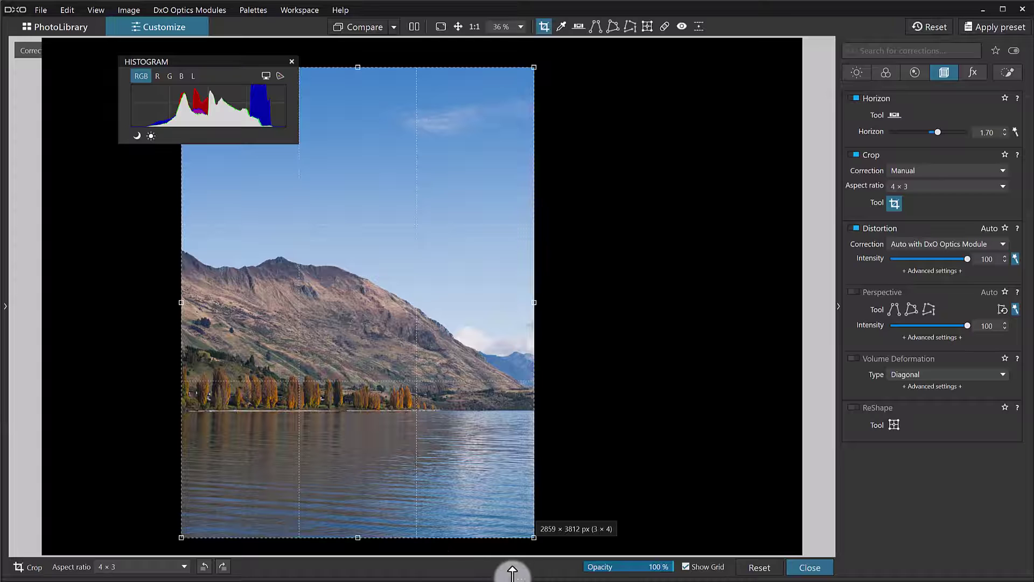
- Open _DSC0491.NEF from the filmstrip and tighten its crop to 4149 × 2770 px over the umbrellas
left_click_drag(515, 566, 524, 477)
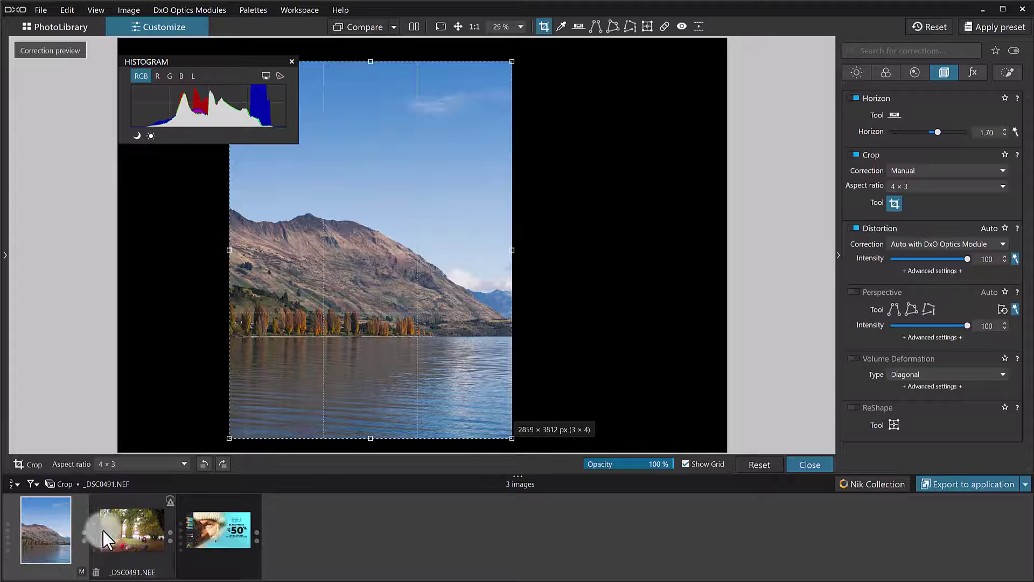
left_click(125, 532)
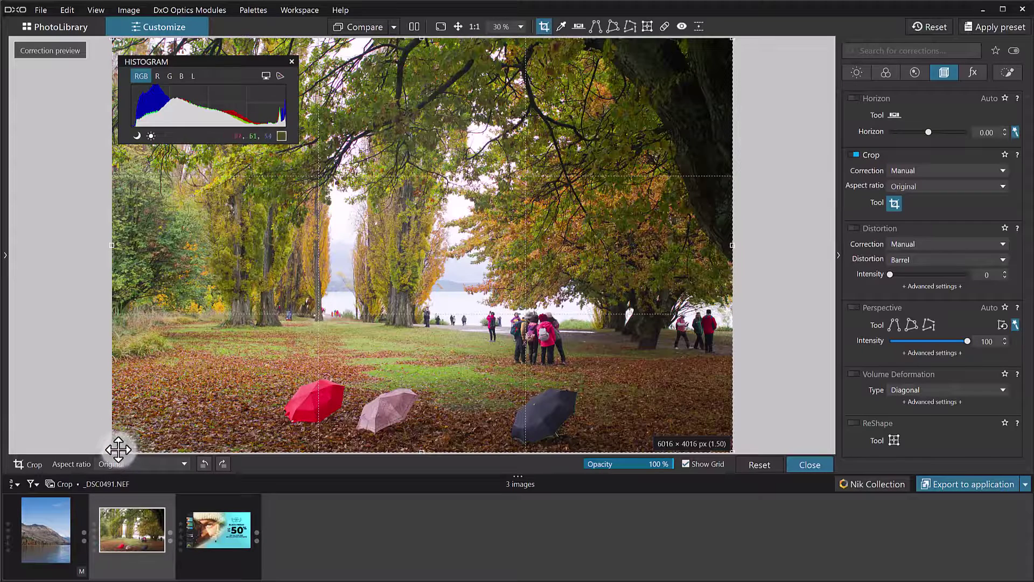
left_click_drag(114, 448, 307, 344)
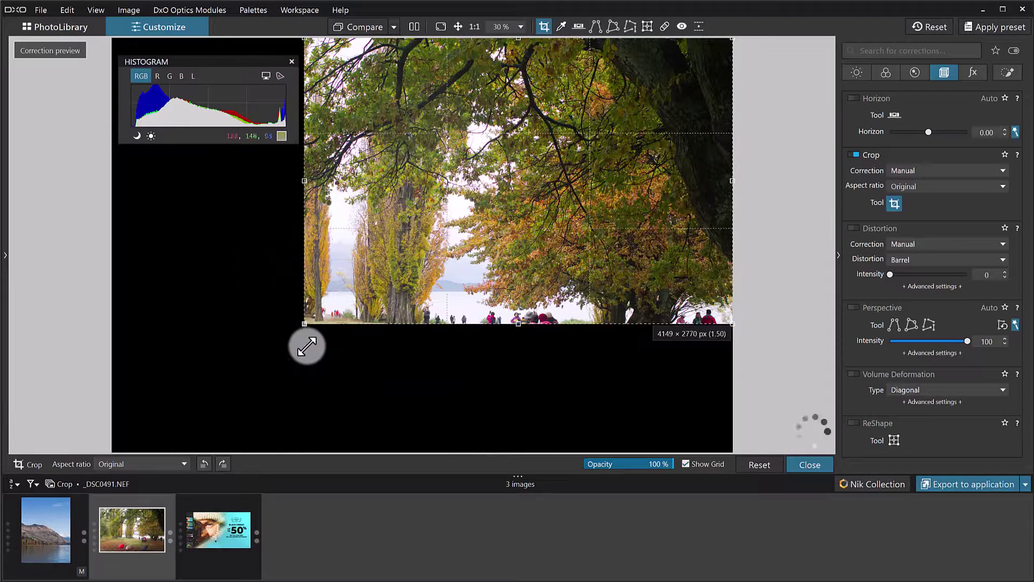
left_click_drag(452, 271, 368, 386)
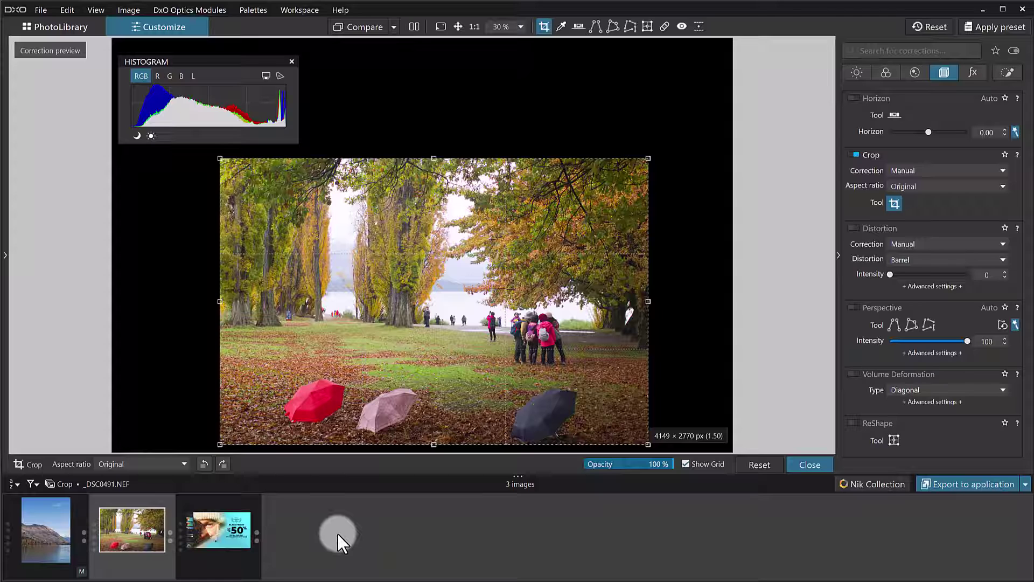
- Drag the park crop's left and right edges into an unconstrained 3870 × 1947 px strip
left_click(183, 467)
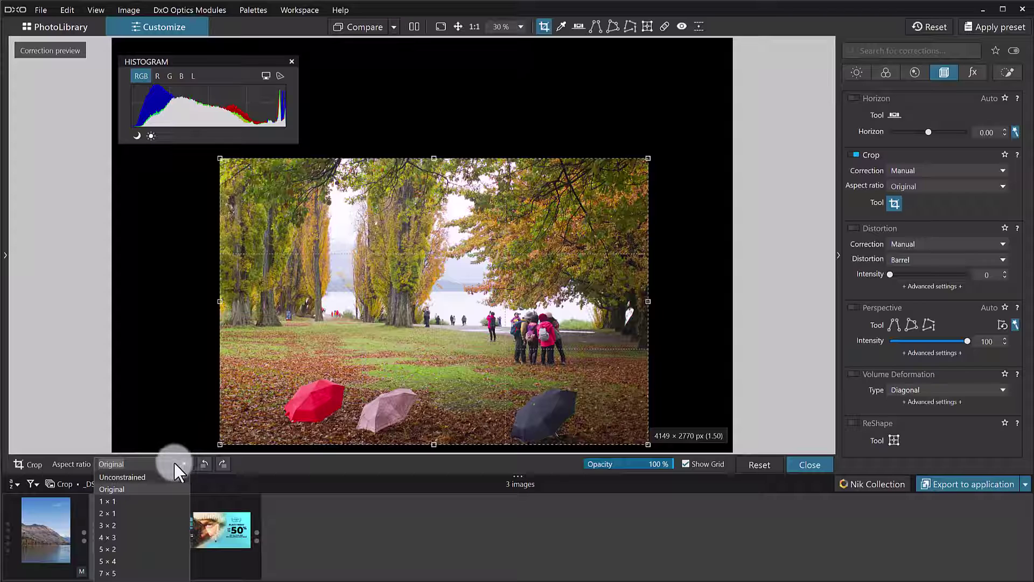
left_click(183, 462)
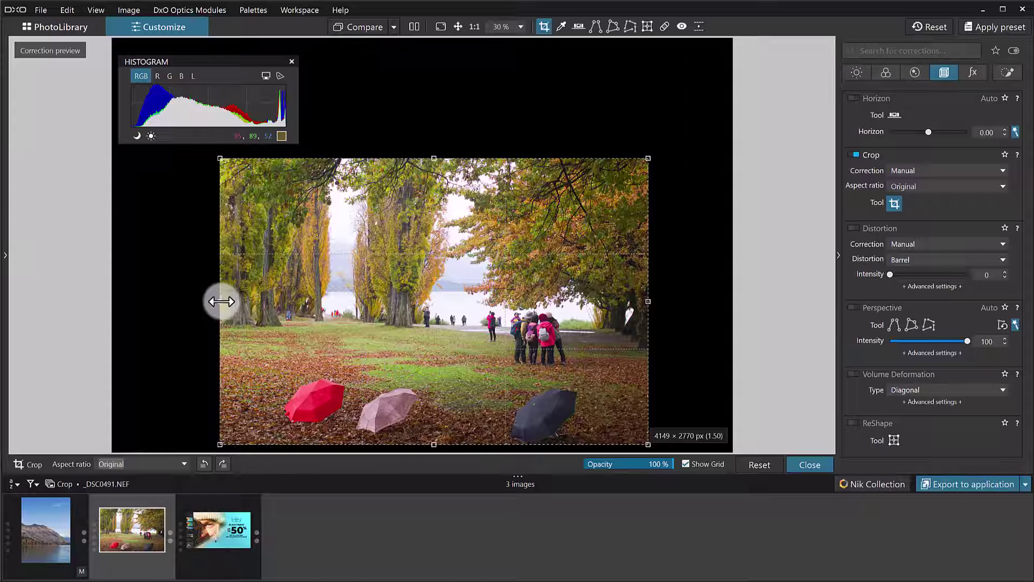
left_click_drag(222, 301, 159, 315)
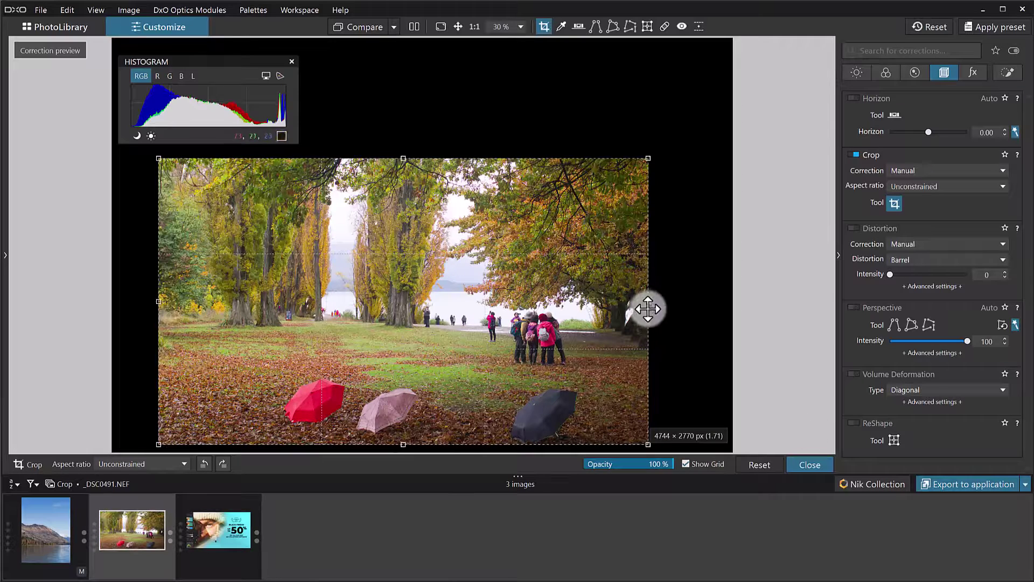
left_click_drag(648, 308, 694, 303)
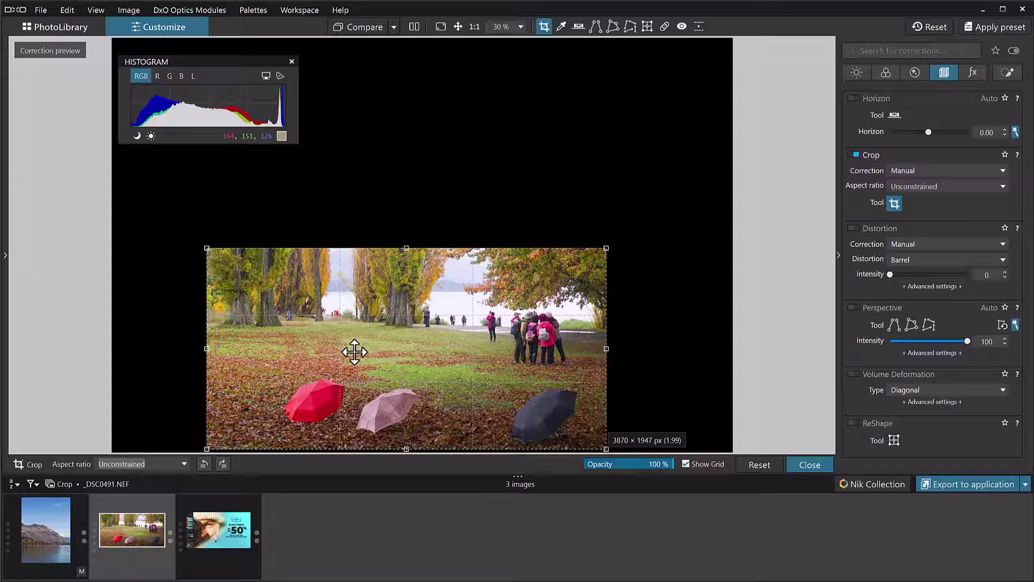
- Pick 2 × 1, then extend the top, right and left edges to 4799 × 3405 px including trees and sky
left_click(181, 460)
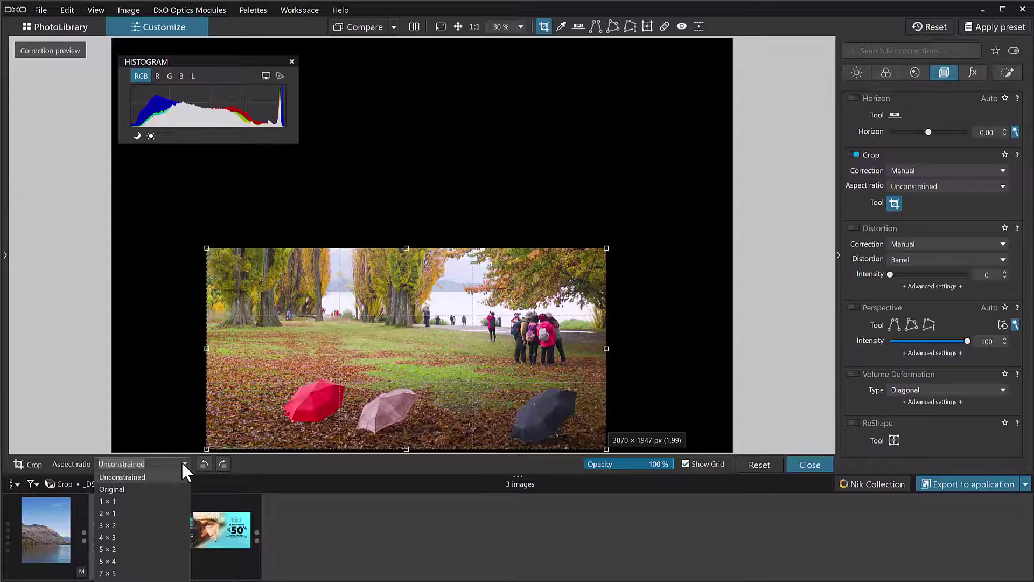
left_click(137, 511)
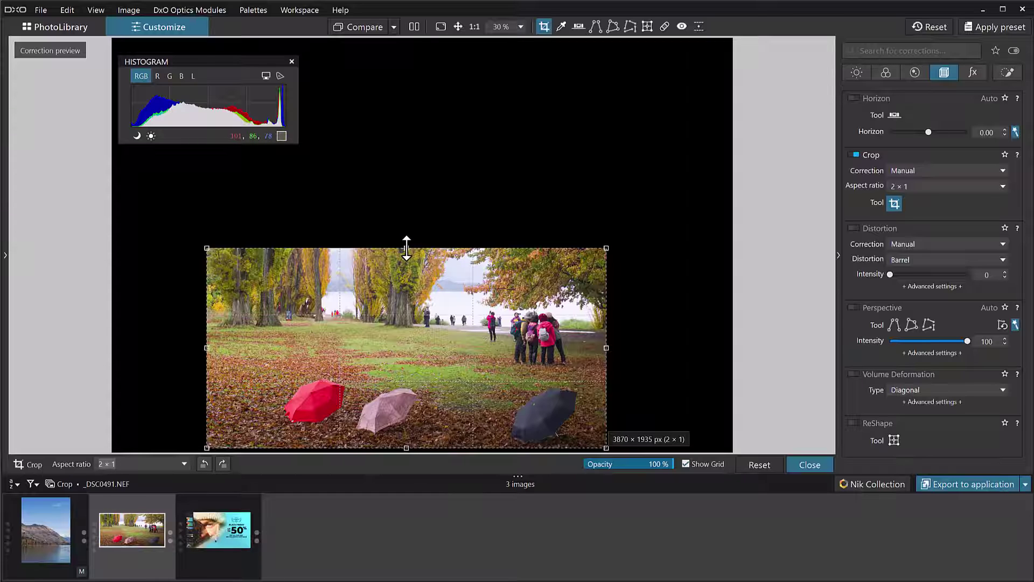
left_click_drag(406, 249, 419, 110)
left_click_drag(607, 288, 657, 283)
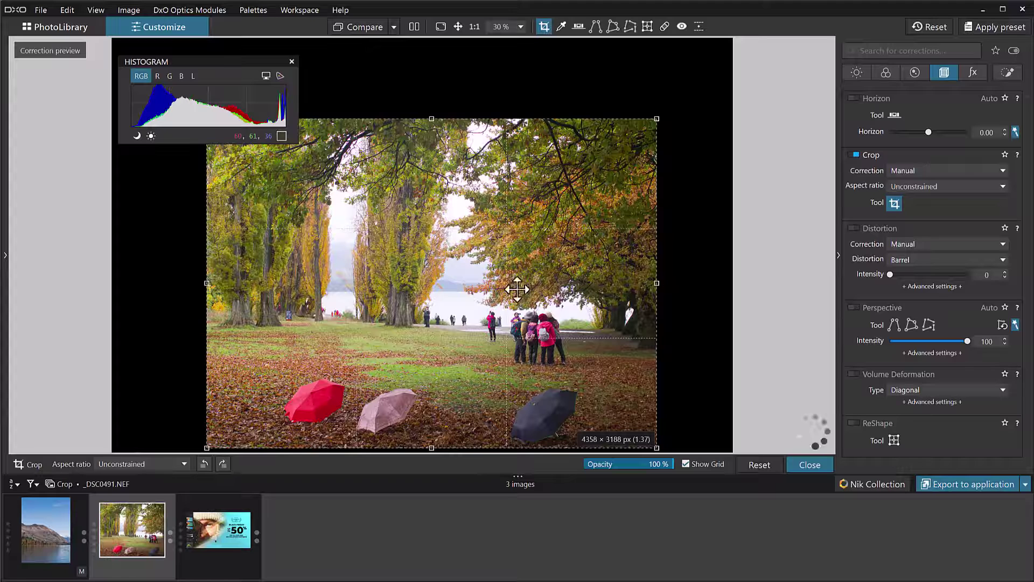
left_click_drag(207, 283, 161, 283)
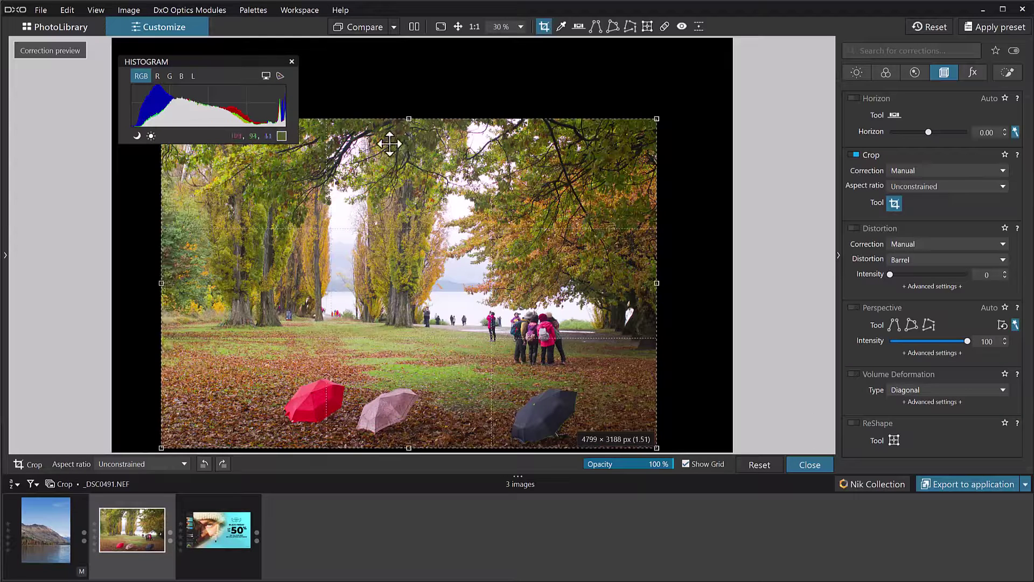
left_click_drag(409, 118, 409, 96)
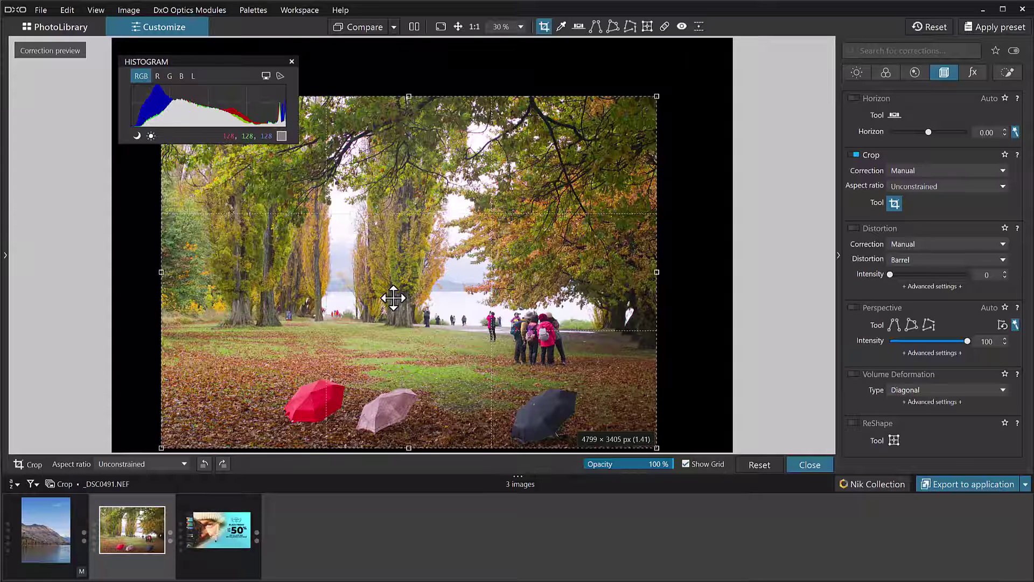